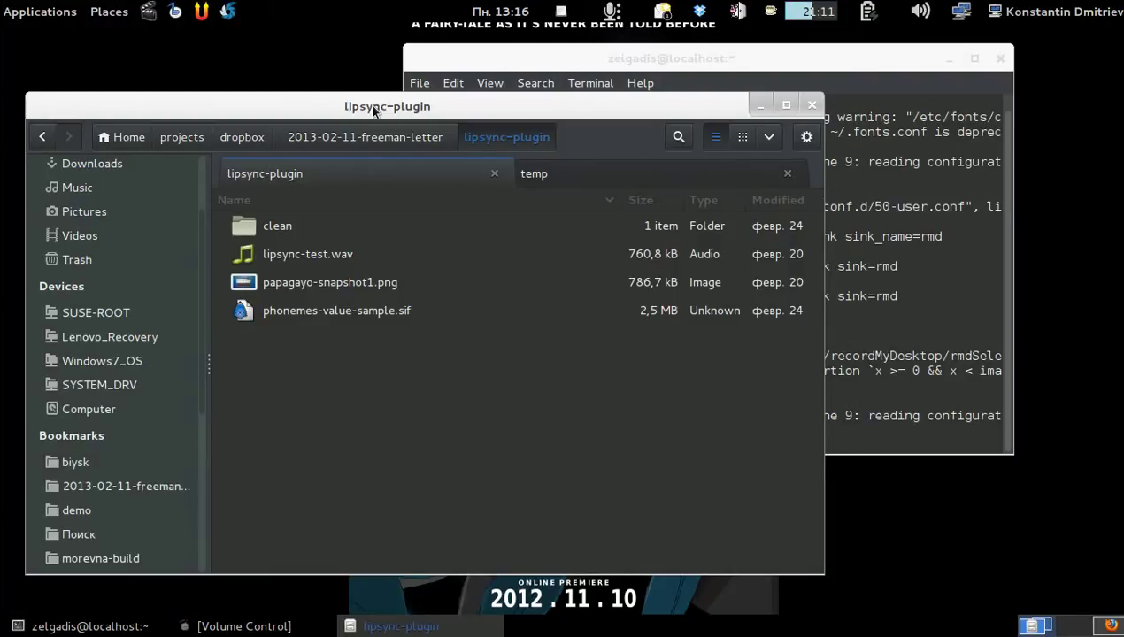
Open phonemes-value-sample.sif, select the red star, and set preview quality to 4.
left_click_drag(373, 106, 382, 97)
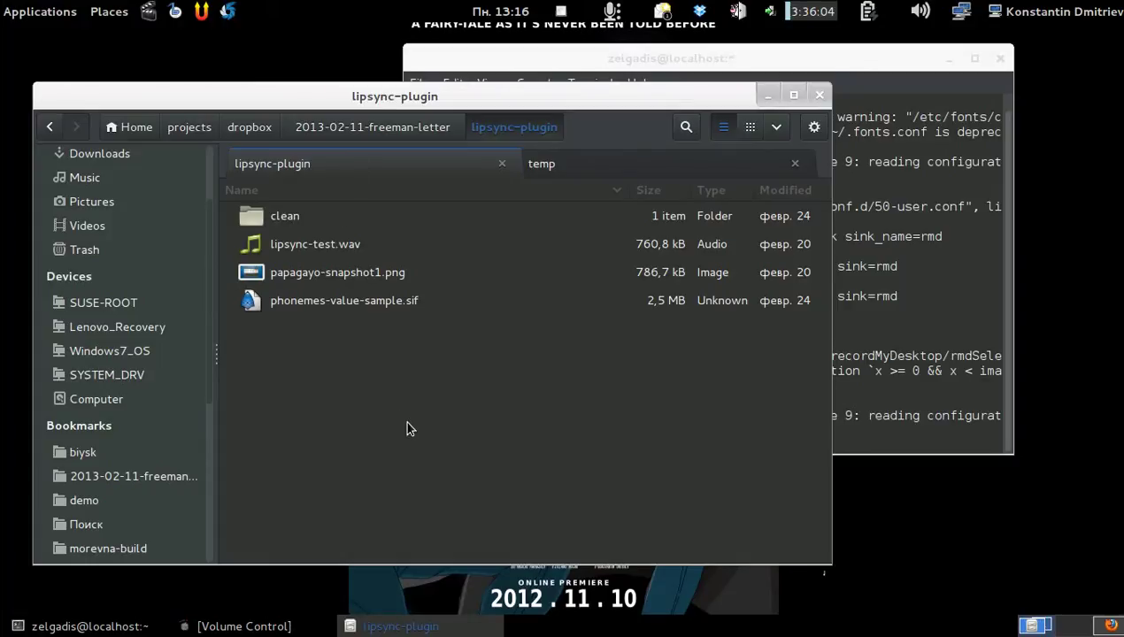
double_click(319, 305)
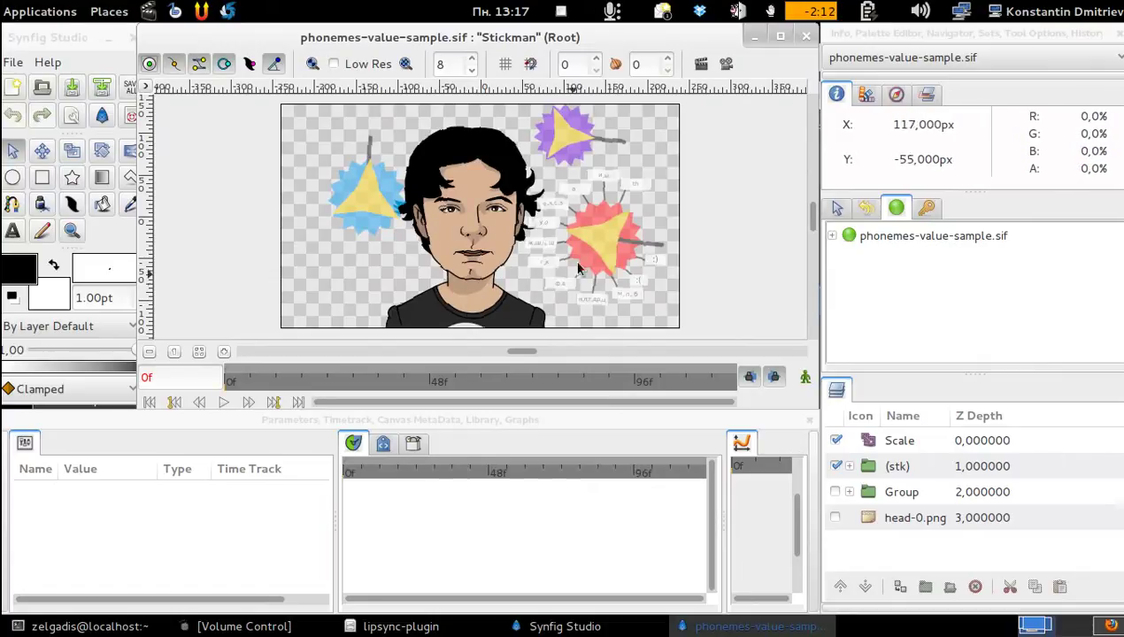
left_click(597, 244)
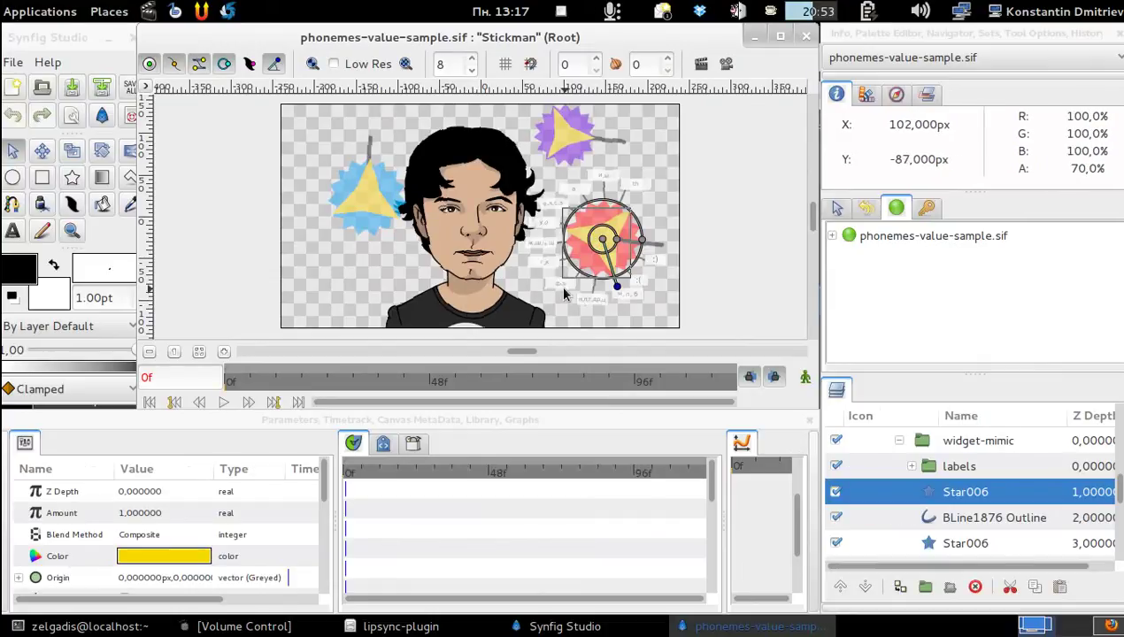
left_click(471, 71)
left_click(472, 70)
left_click(472, 71)
left_click(472, 71)
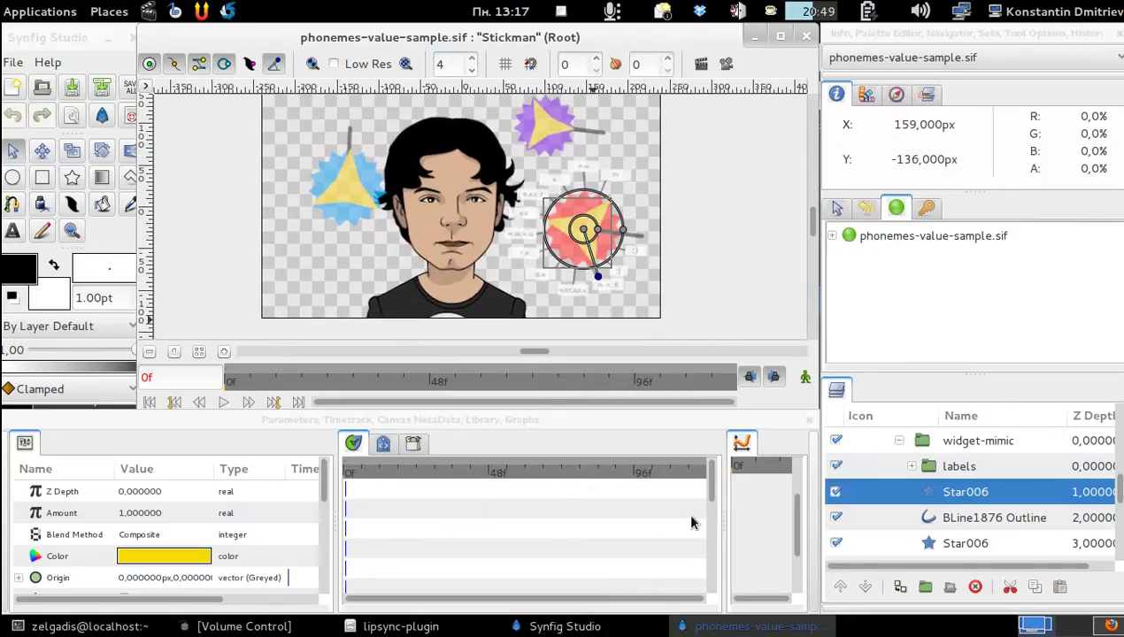
scroll(692, 523, "down", 1)
scroll(645, 524, "down", 3)
scroll(548, 529, "down", 2)
scroll(524, 524, "down", 1)
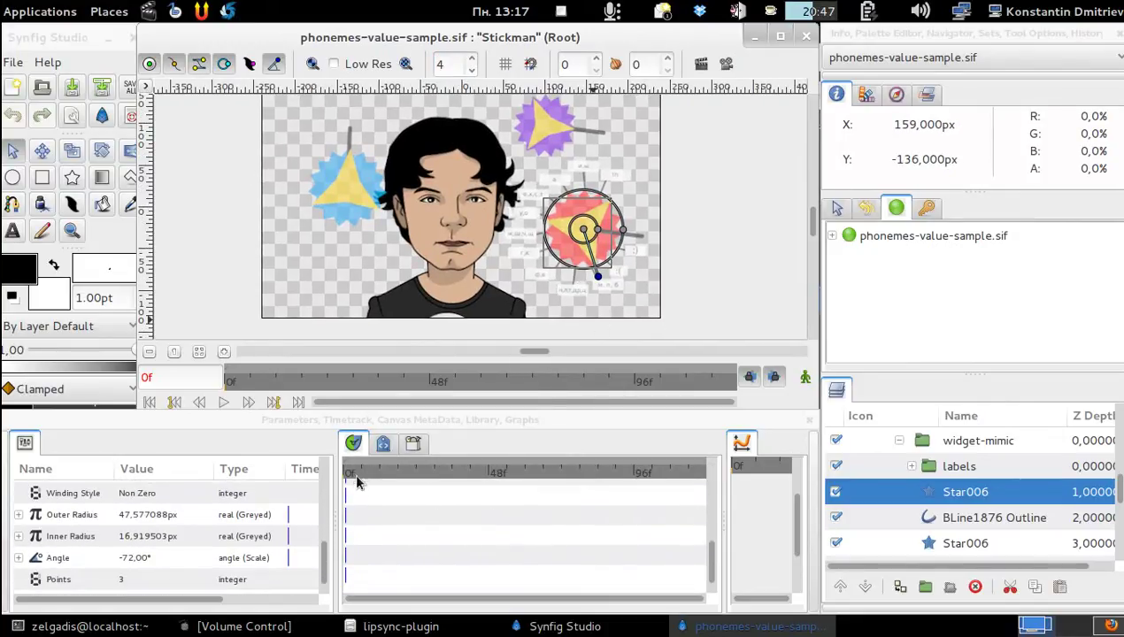
Scrub the animation back to the first frame, then run the Character - Lipsync Mimic plug-in.
left_click(372, 473)
left_click_drag(425, 481, 665, 477)
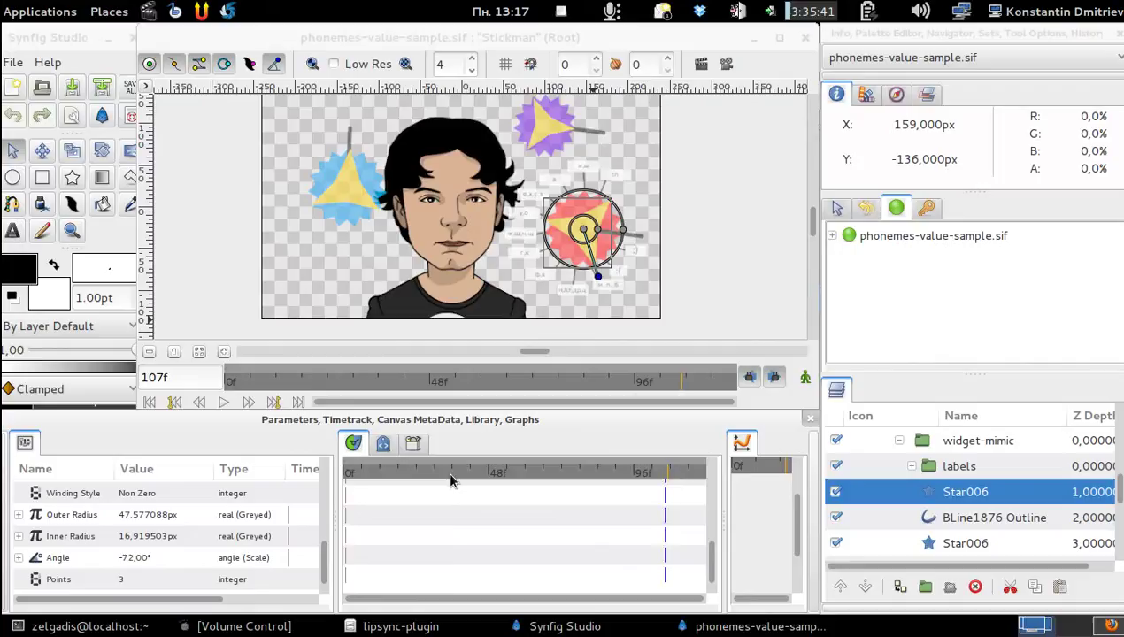
left_click(452, 477)
left_click(387, 480)
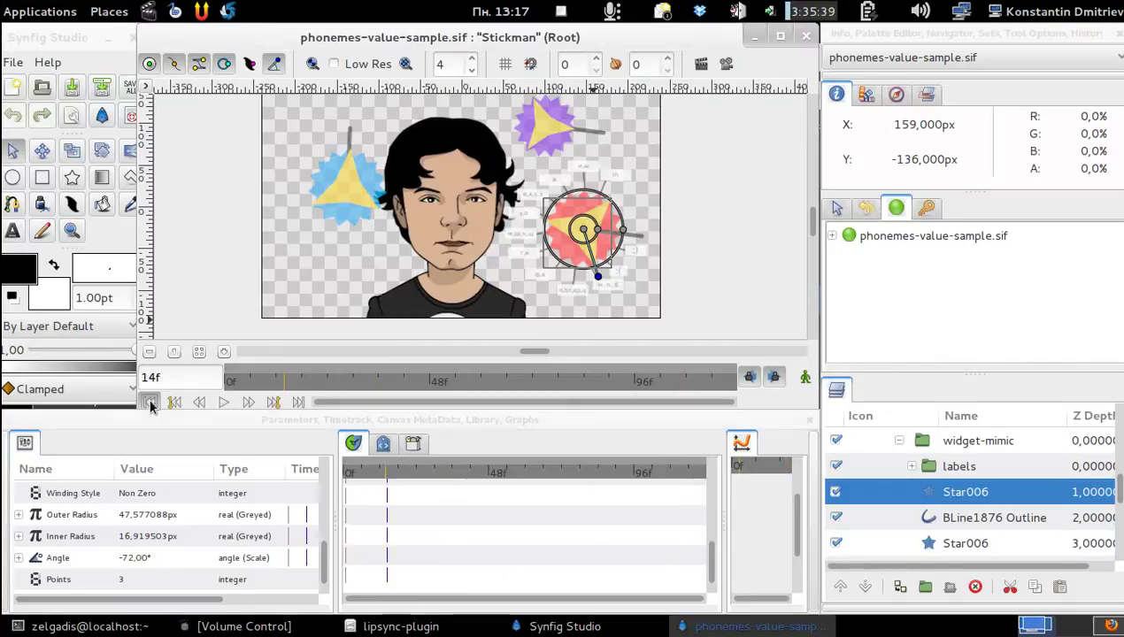
left_click(149, 402)
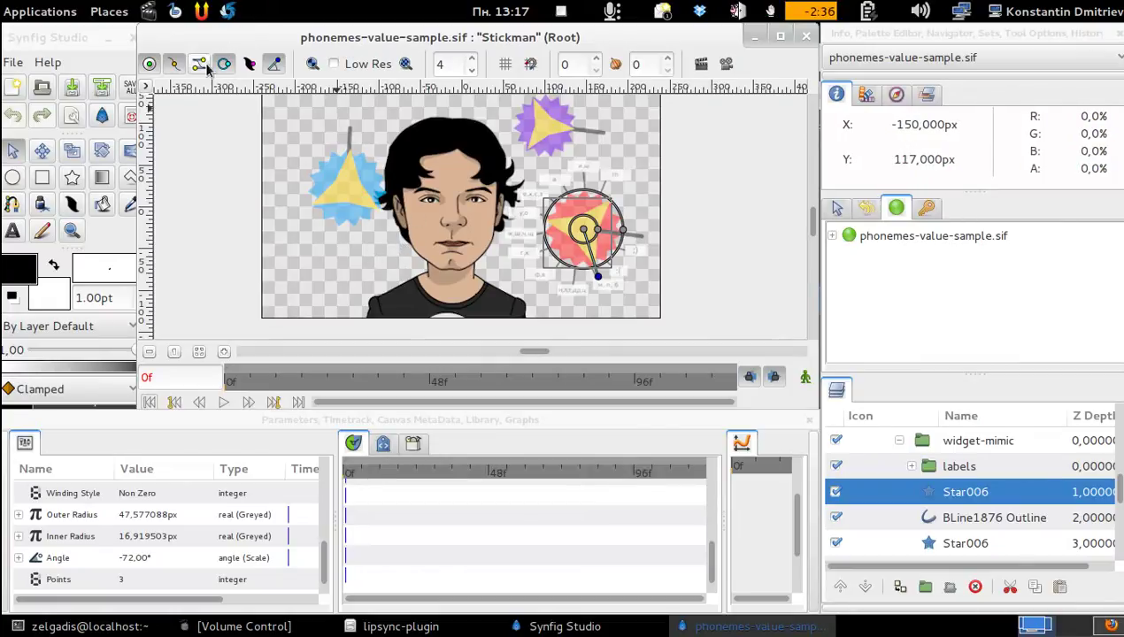
left_click(147, 87)
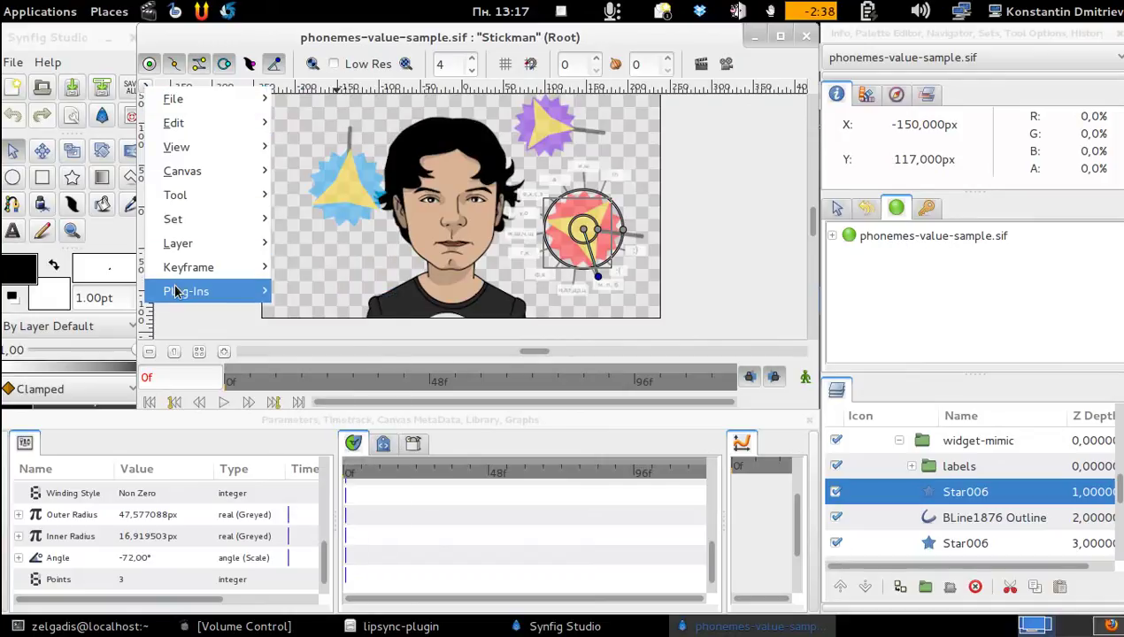
mouse_move(187, 291)
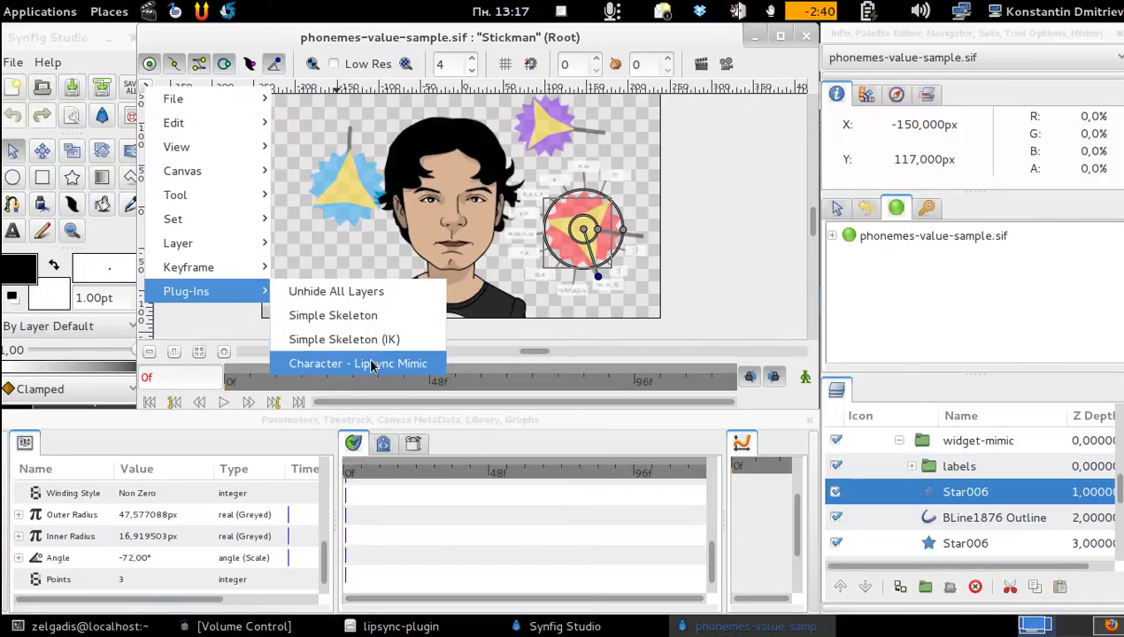
left_click(360, 364)
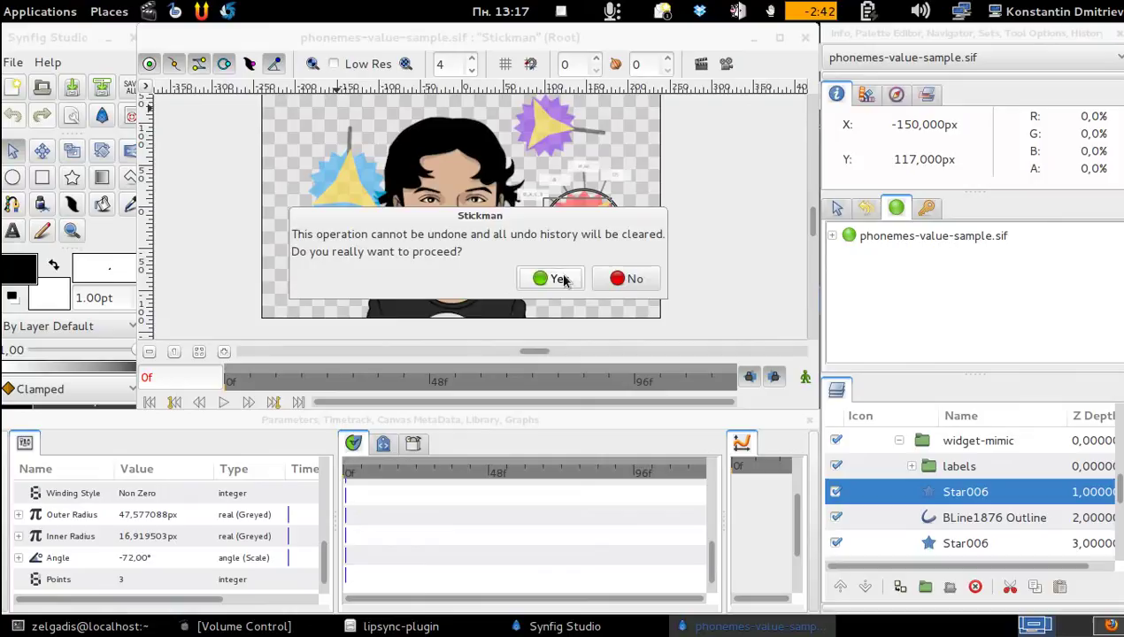
Confirm the plug-in and load lipsync-test.wav from the lipsync-plugin folder into Papagayo.
left_click(558, 349)
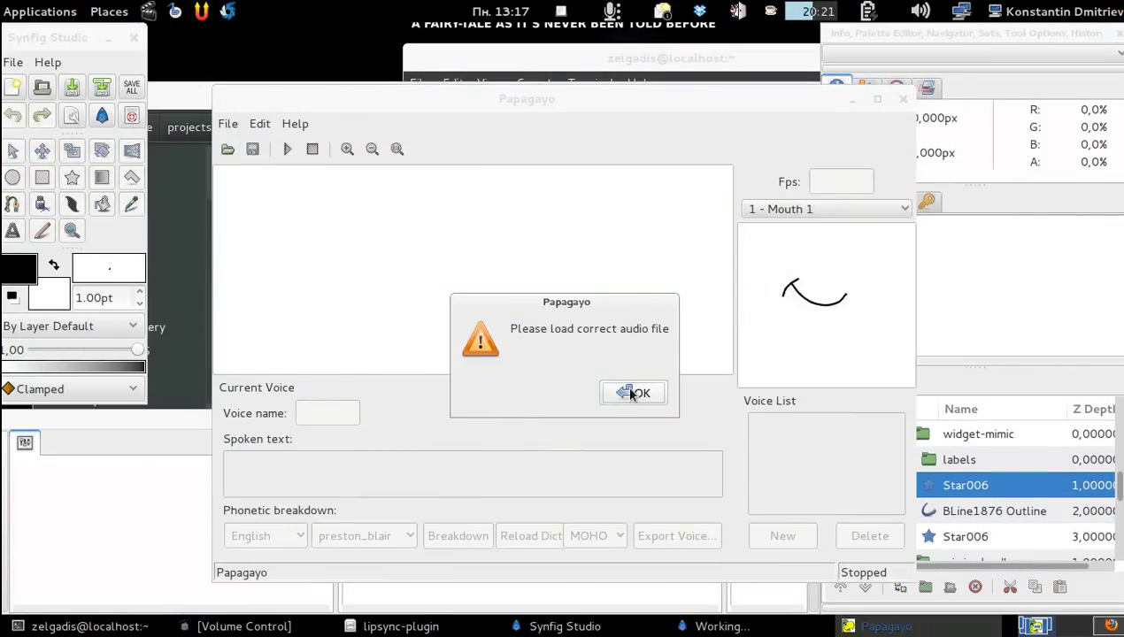
left_click(630, 391)
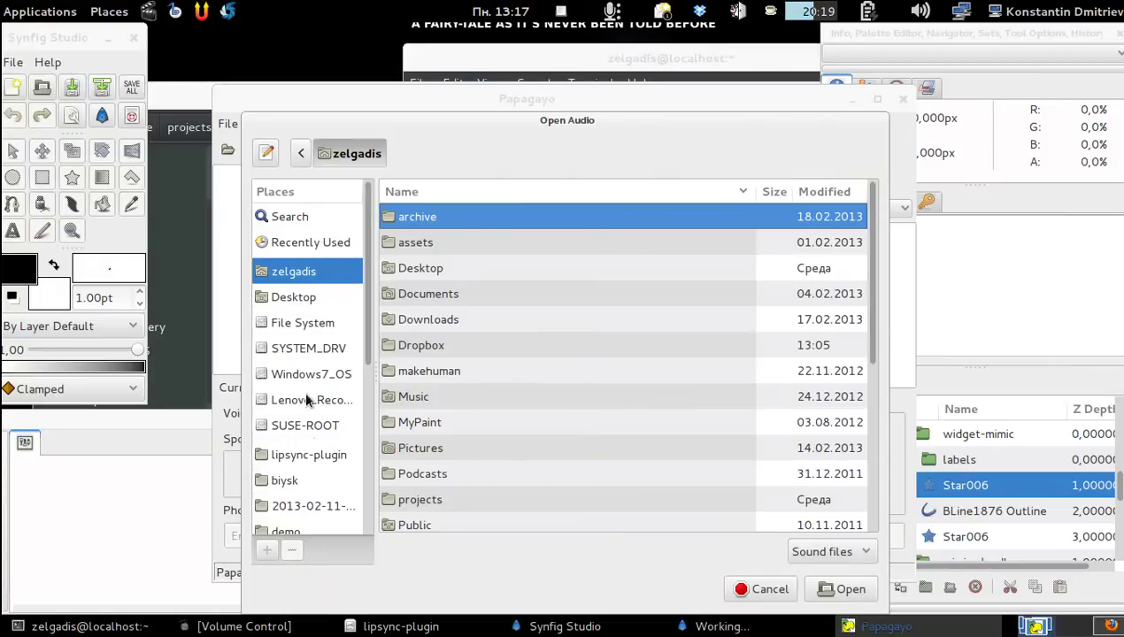
scroll(310, 407, "down", 1)
left_click(309, 416)
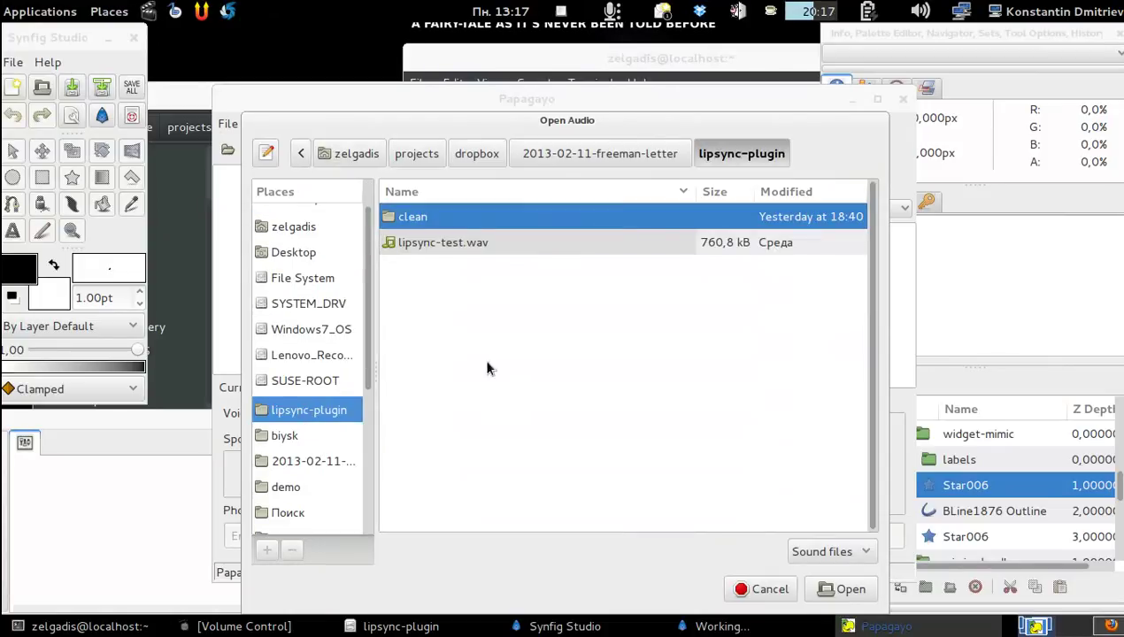
left_click(478, 243)
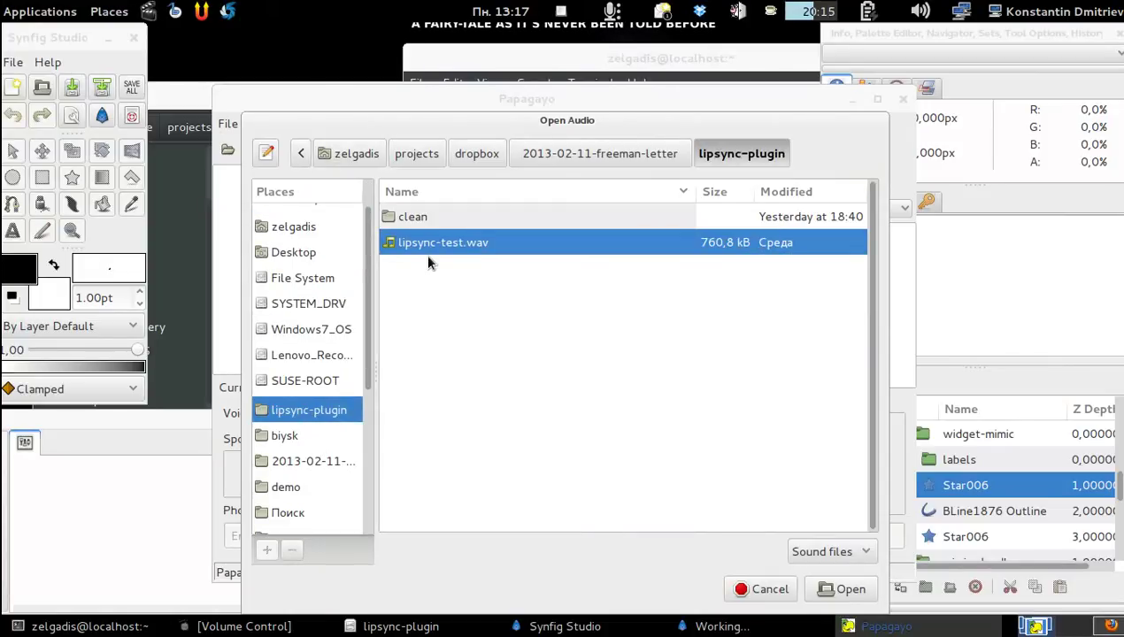
left_click(832, 589)
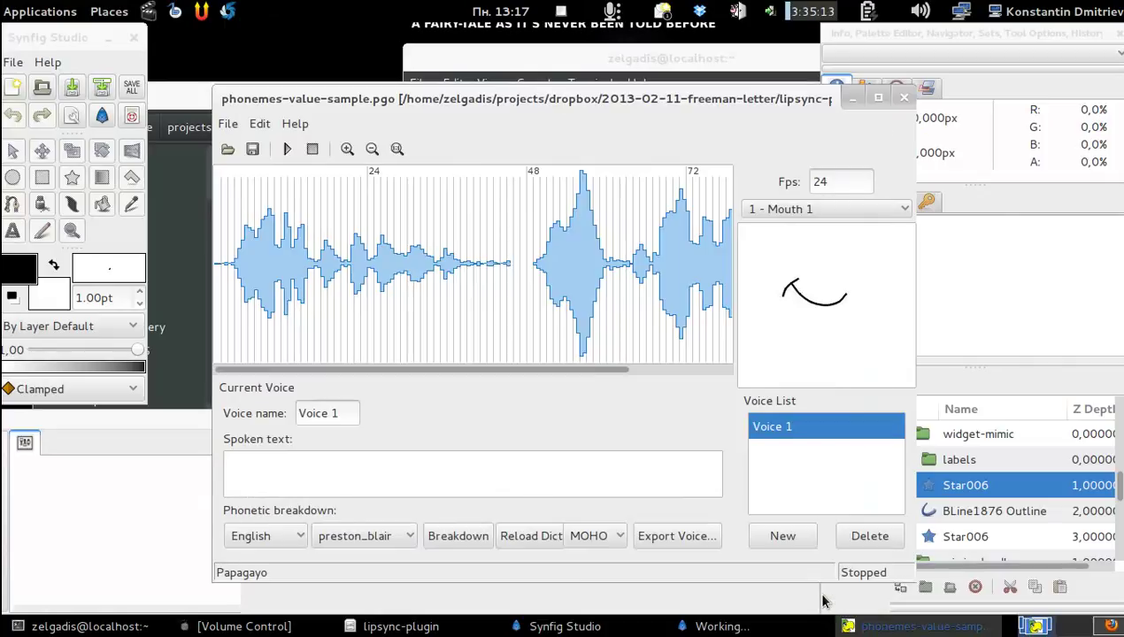
Play and stop the loaded audio, checking the system volume.
left_click_drag(400, 99, 372, 74)
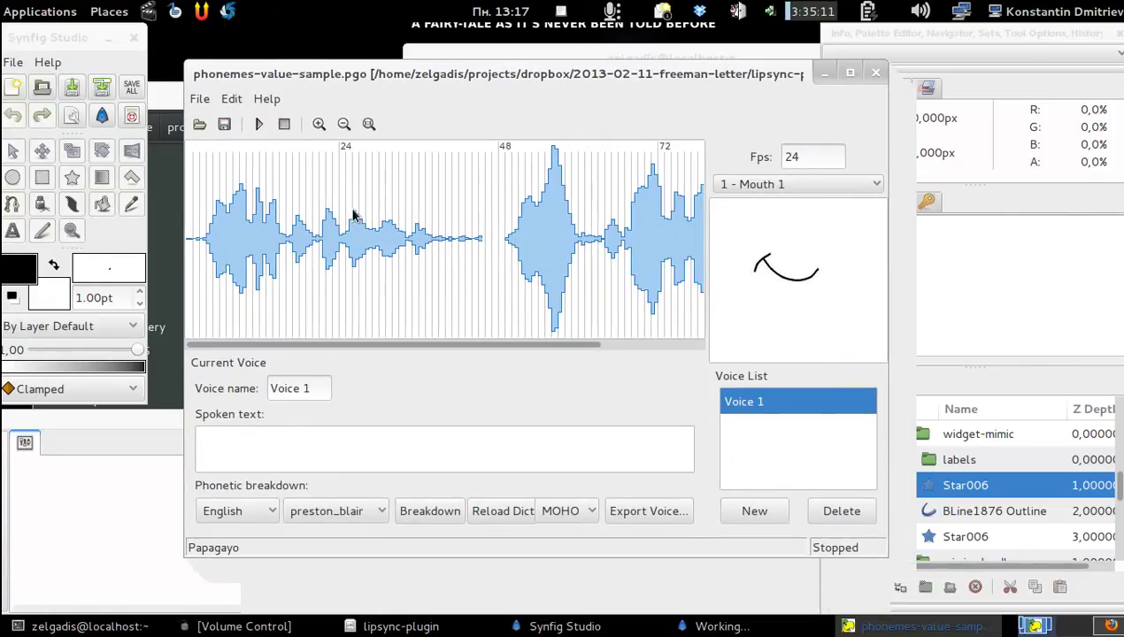
left_click(261, 125)
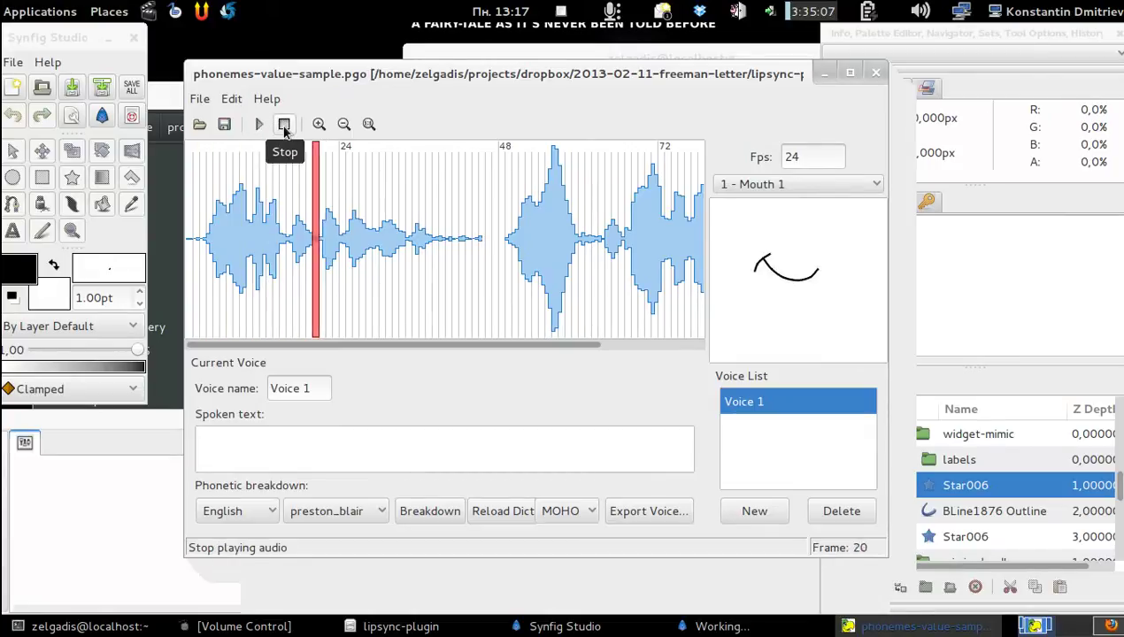
left_click(284, 127)
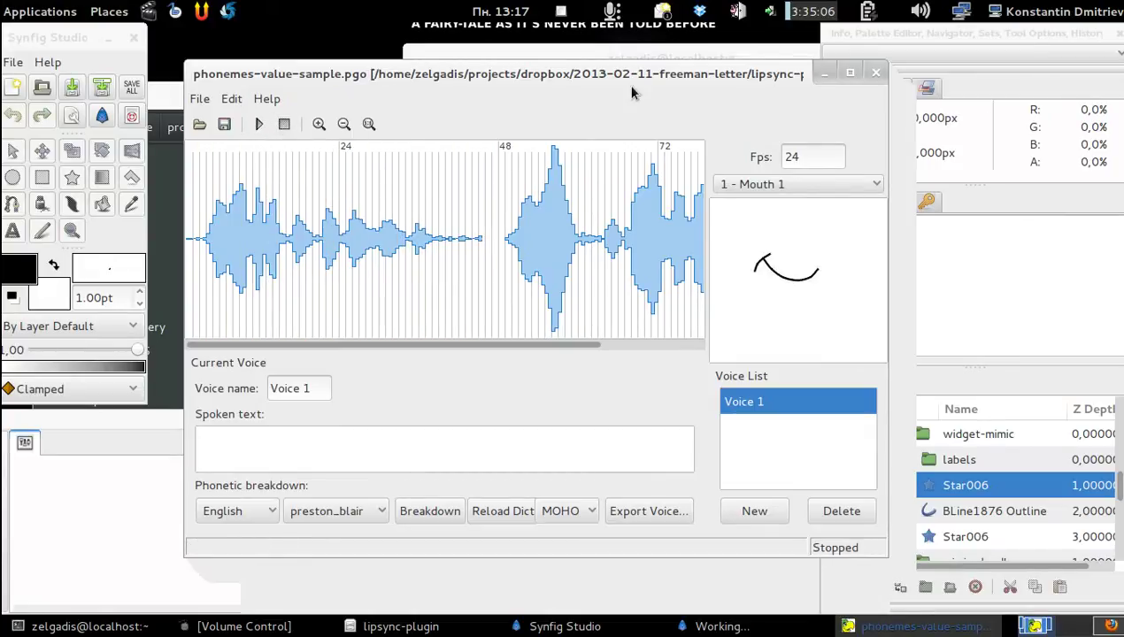
left_click(920, 12)
left_click(544, 72)
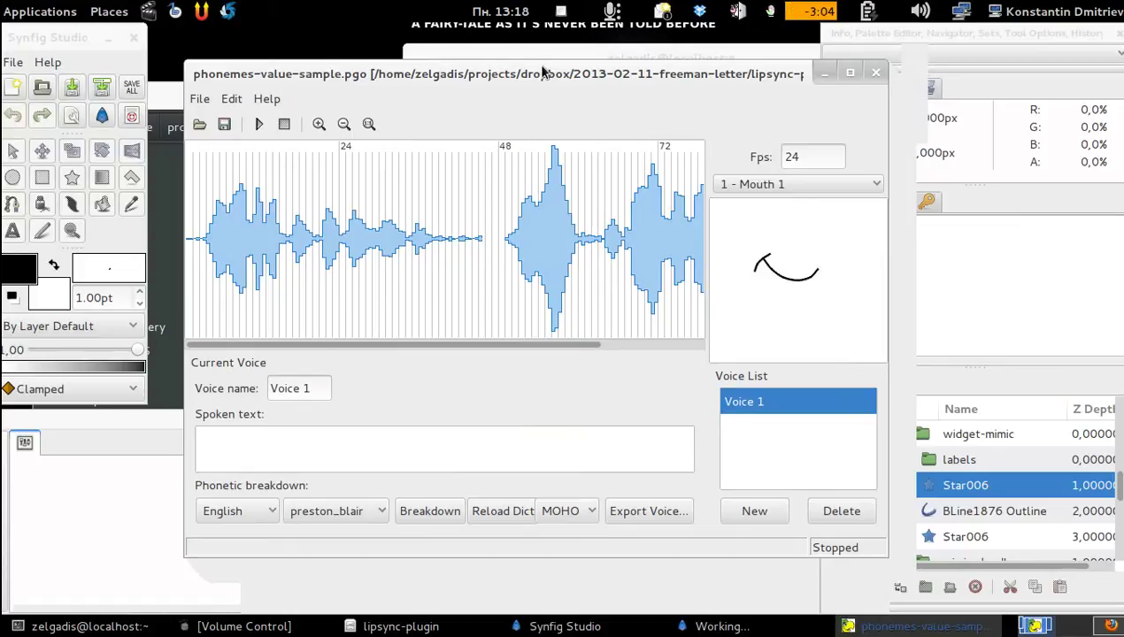
left_click_drag(515, 80, 478, 52)
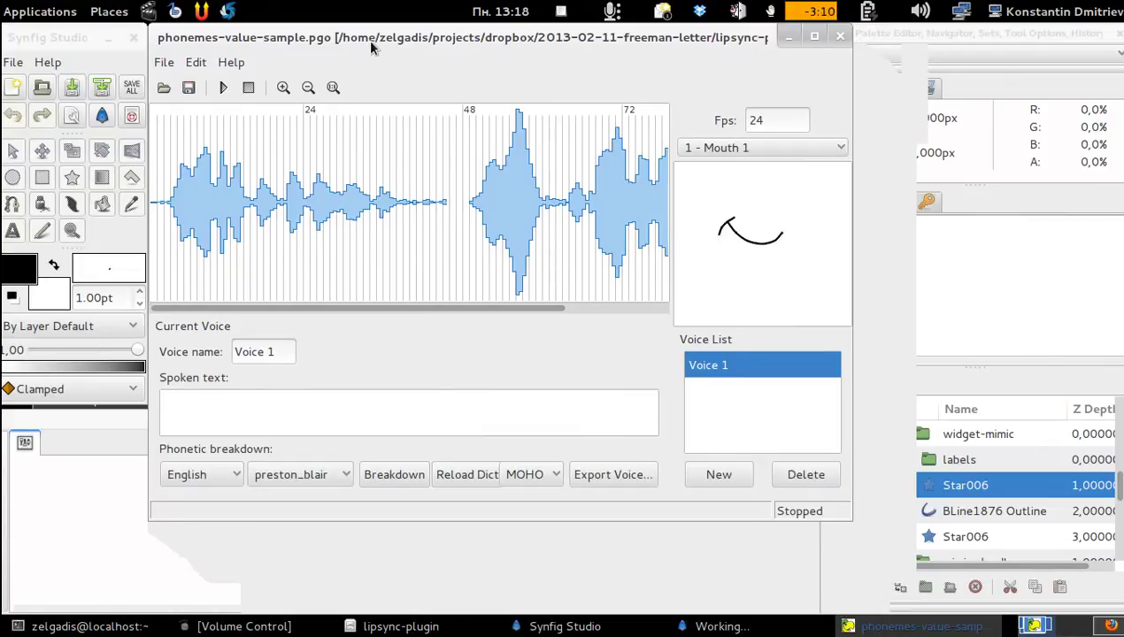
mouse_move(372, 55)
left_mouse_down()
mouse_move(395, 59)
mouse_move(372, 60)
left_mouse_up()
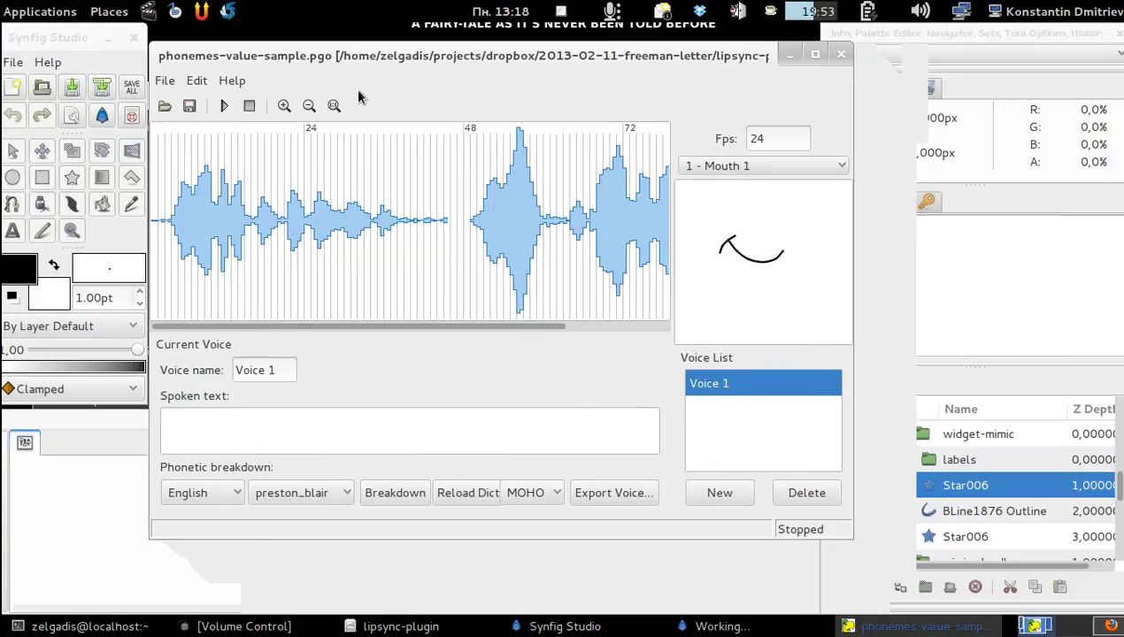
left_click(191, 425)
key("BackSpace")
type("меня зов")
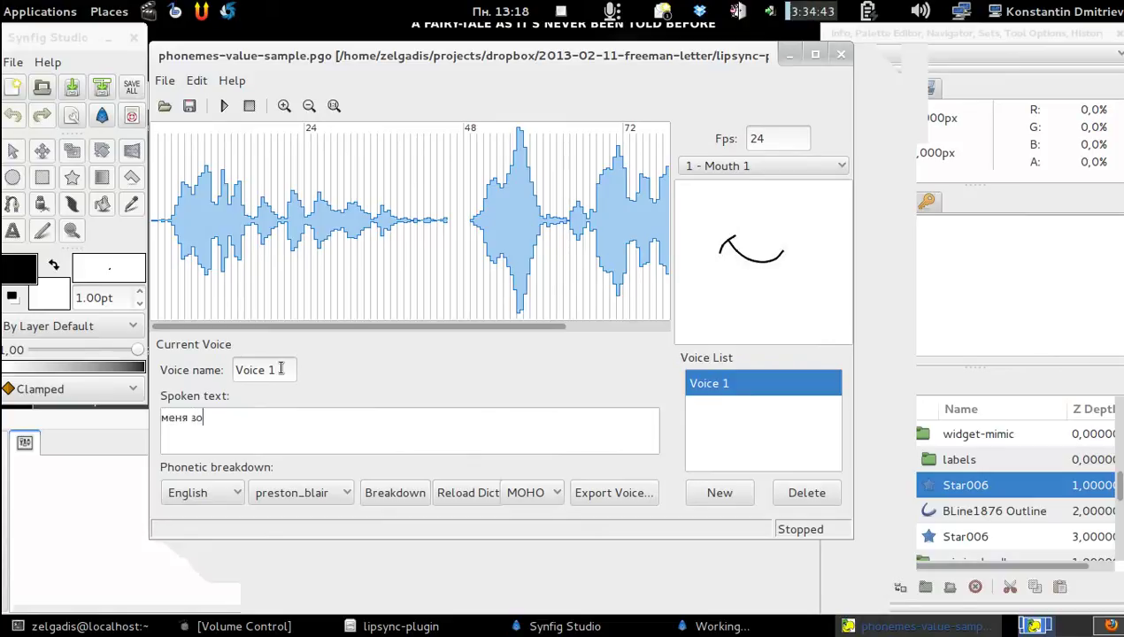
type("ут конс")
type("танти")
type("н дмитриев")
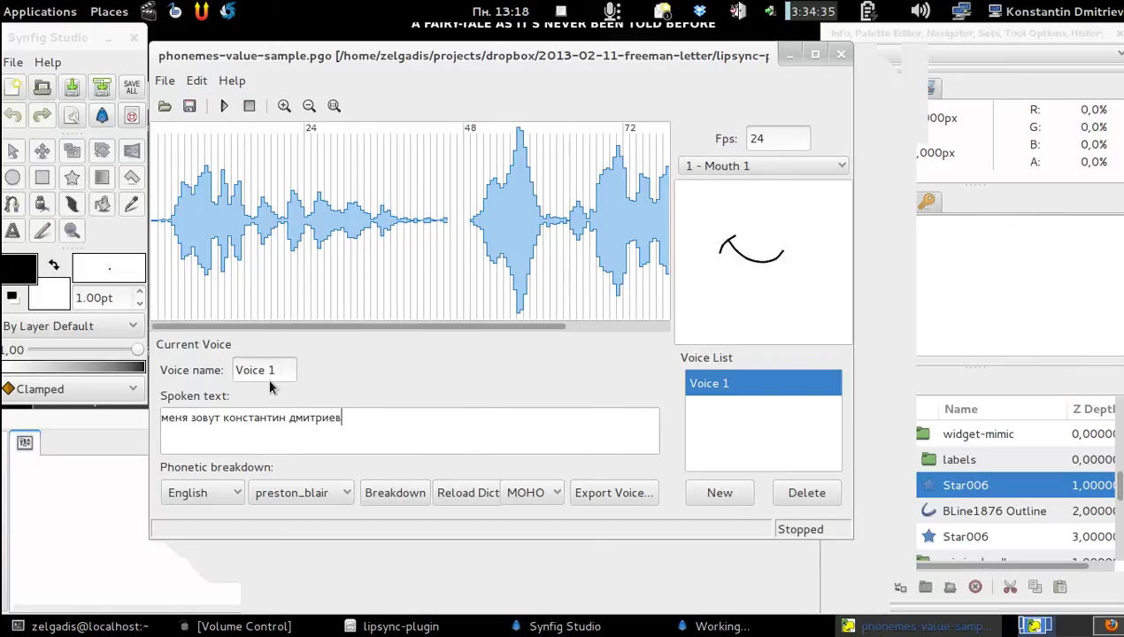
Set the breakdown language to Russian and the phoneme set to fleming_dobbs.
left_click(238, 493)
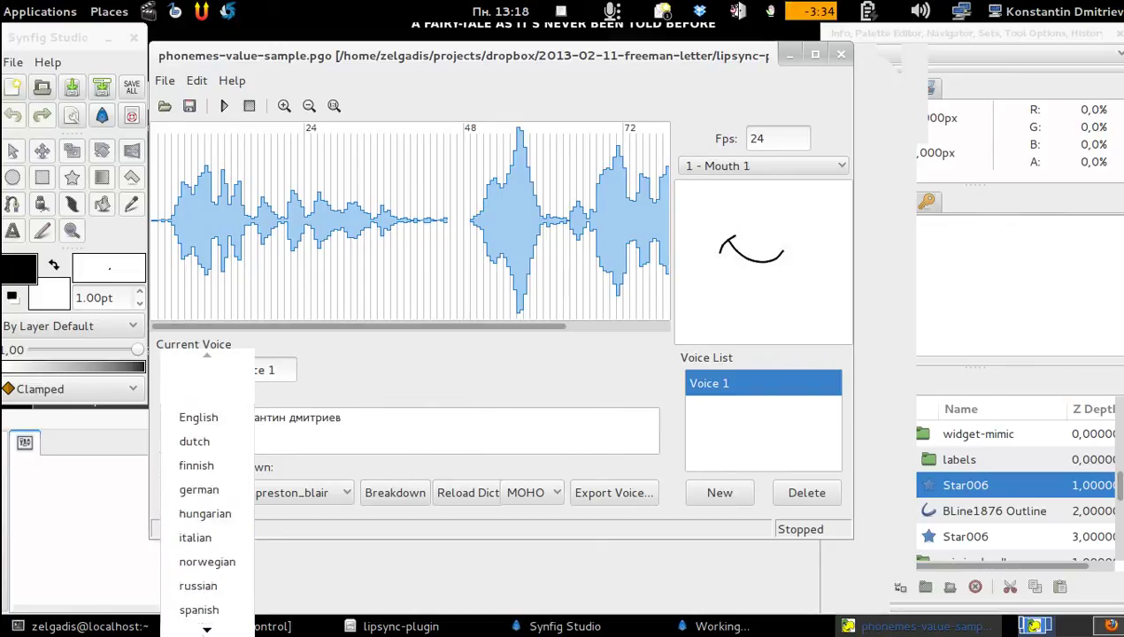
left_click(209, 529)
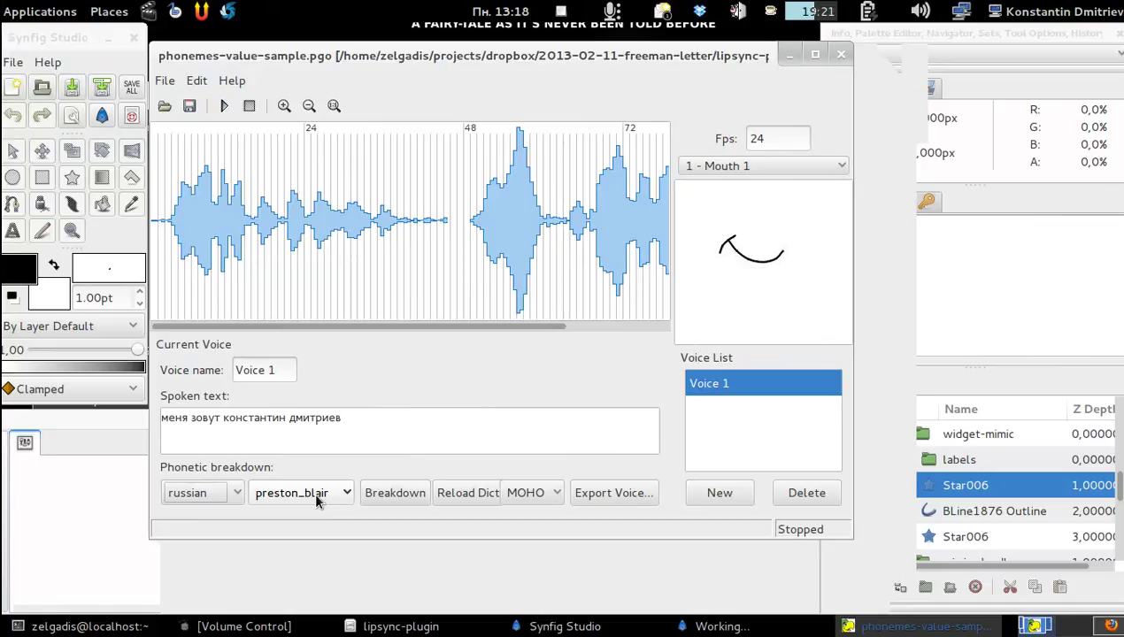
left_click(304, 502)
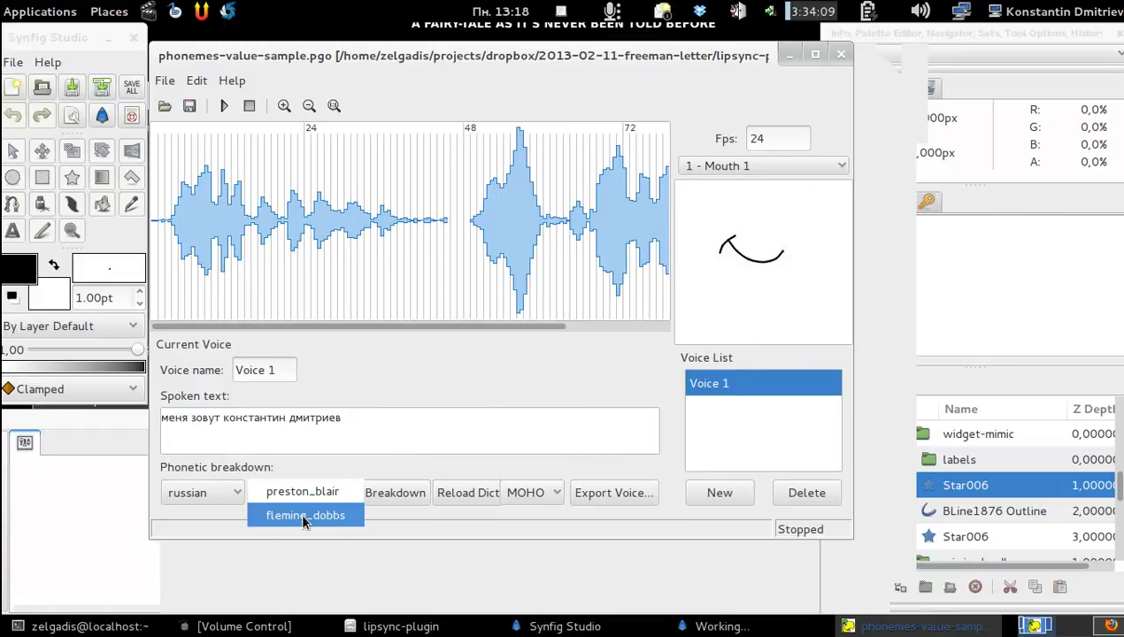
left_click(304, 521)
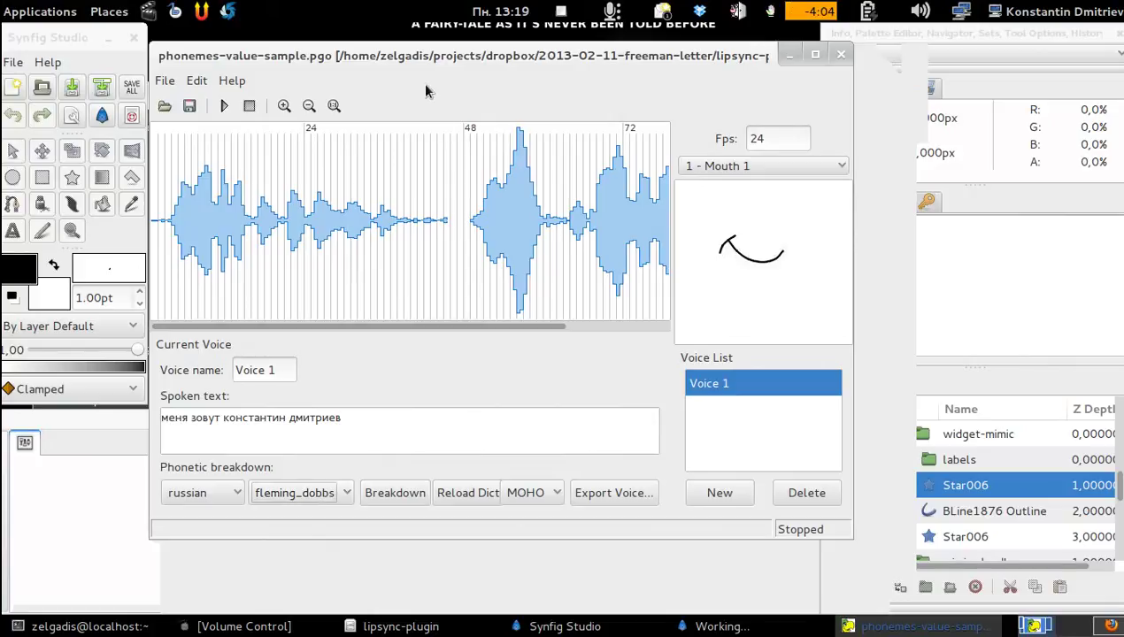
Break down the phrase and fit its bar onto the first spoken stretch before frame 48.
left_click_drag(423, 53, 424, 36)
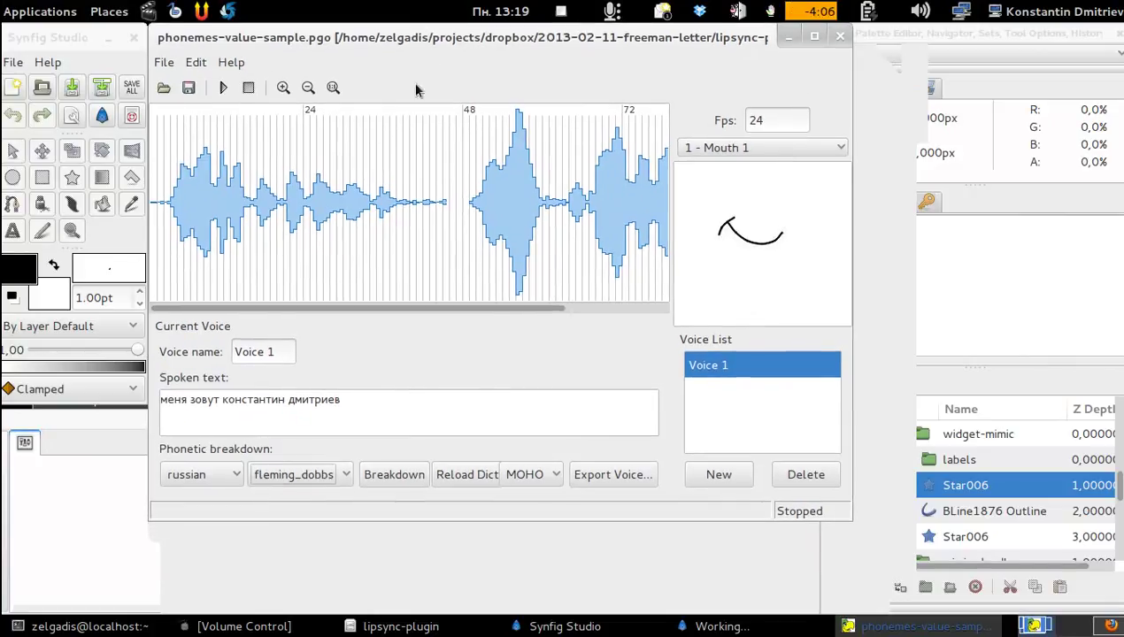
left_click(389, 478)
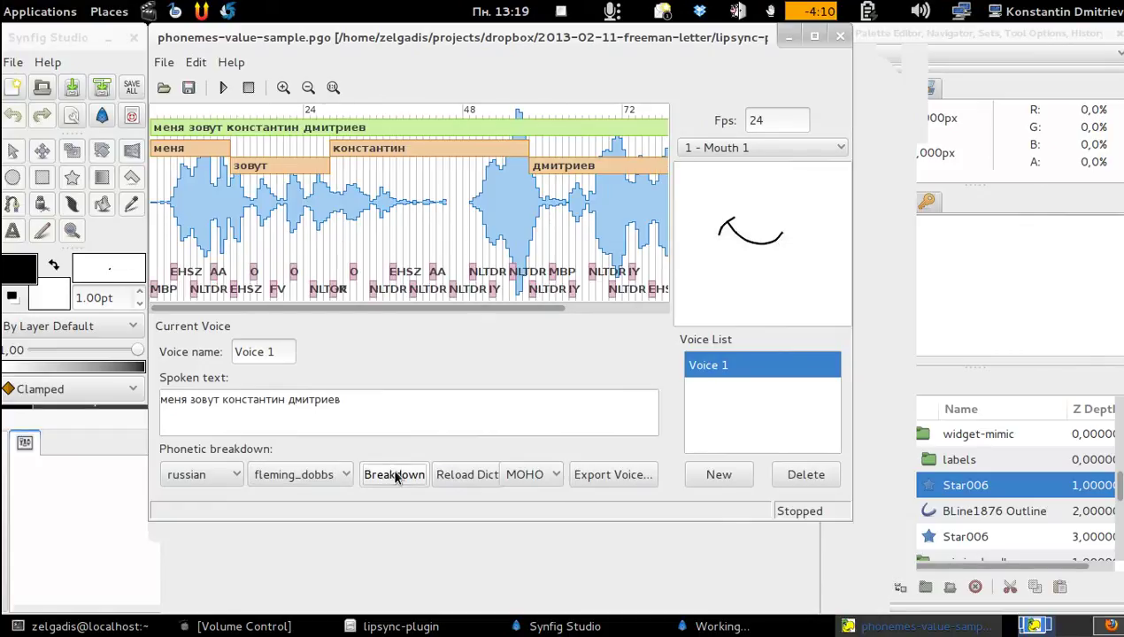
left_click_drag(159, 130, 165, 130)
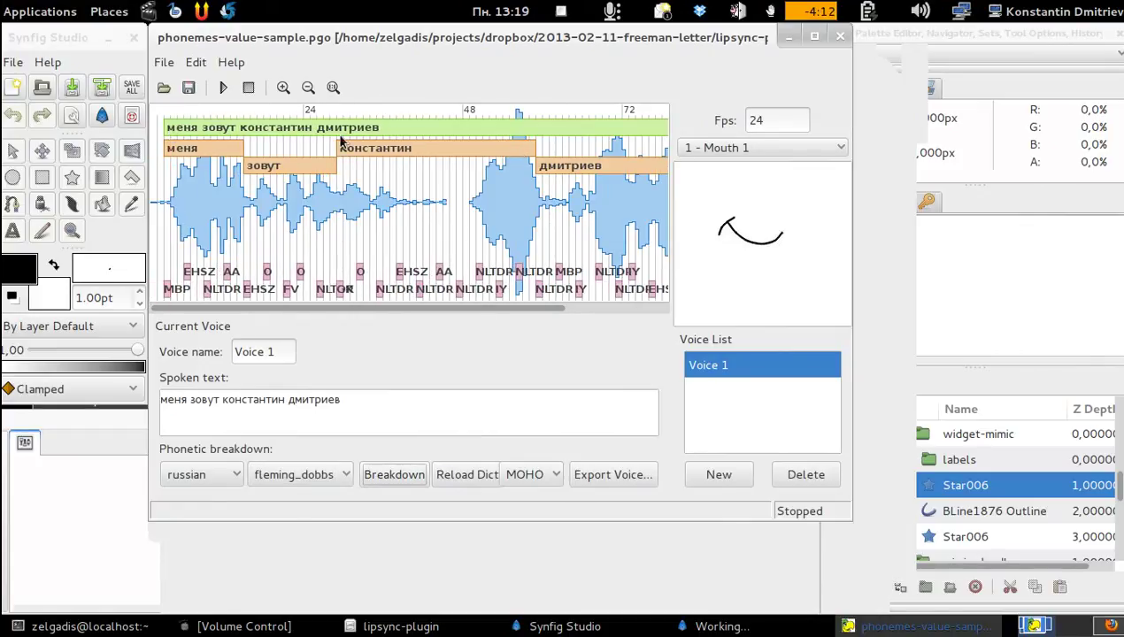
left_click_drag(671, 137, 396, 135)
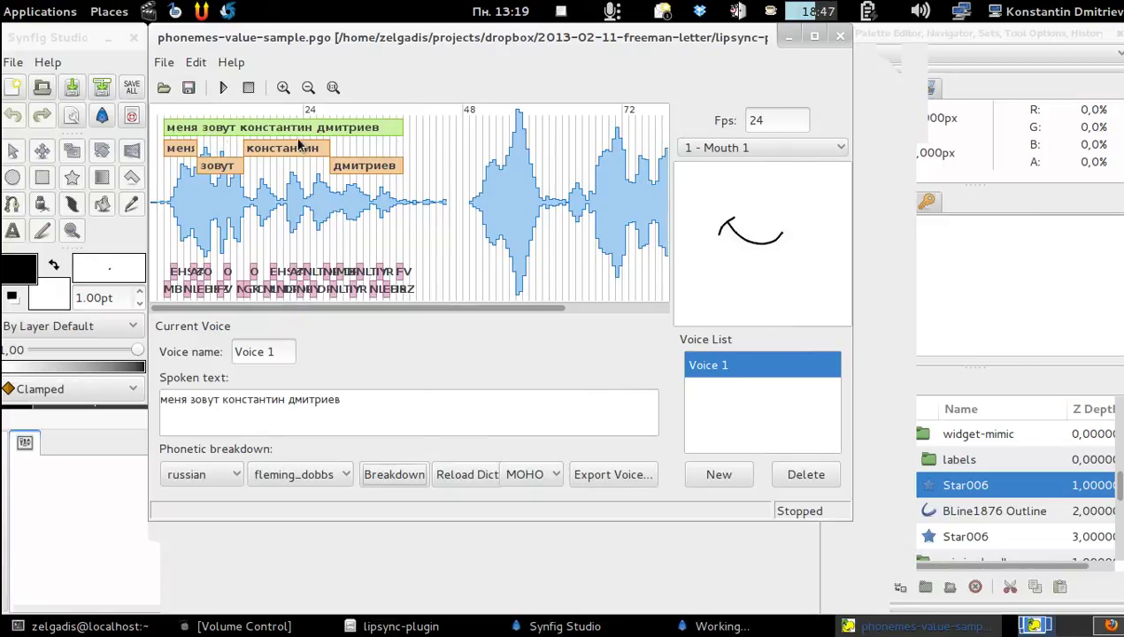
left_click_drag(396, 130, 414, 133)
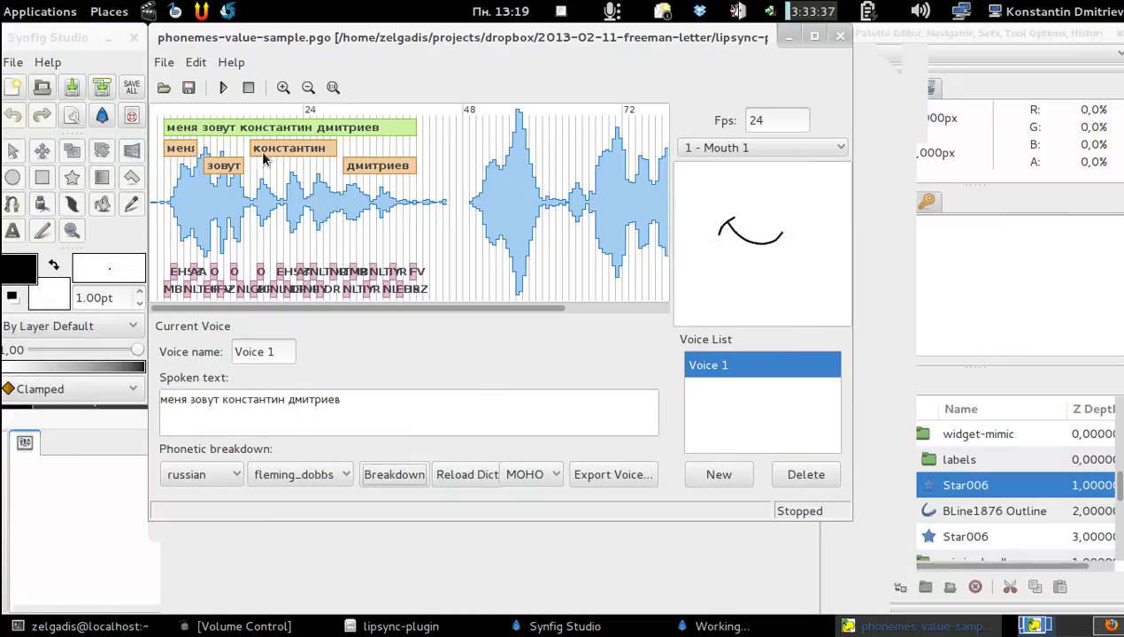
Preview playback with the 5 - Fleming and Dobbs mouth set, then save and close Papagayo.
left_click(734, 148)
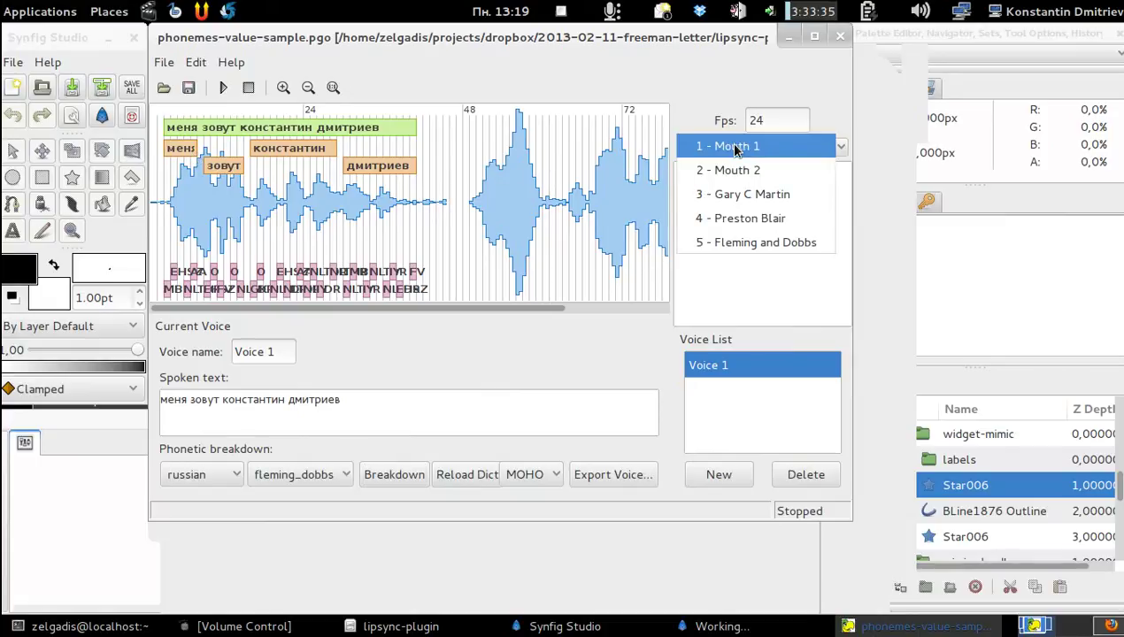
left_click(714, 247)
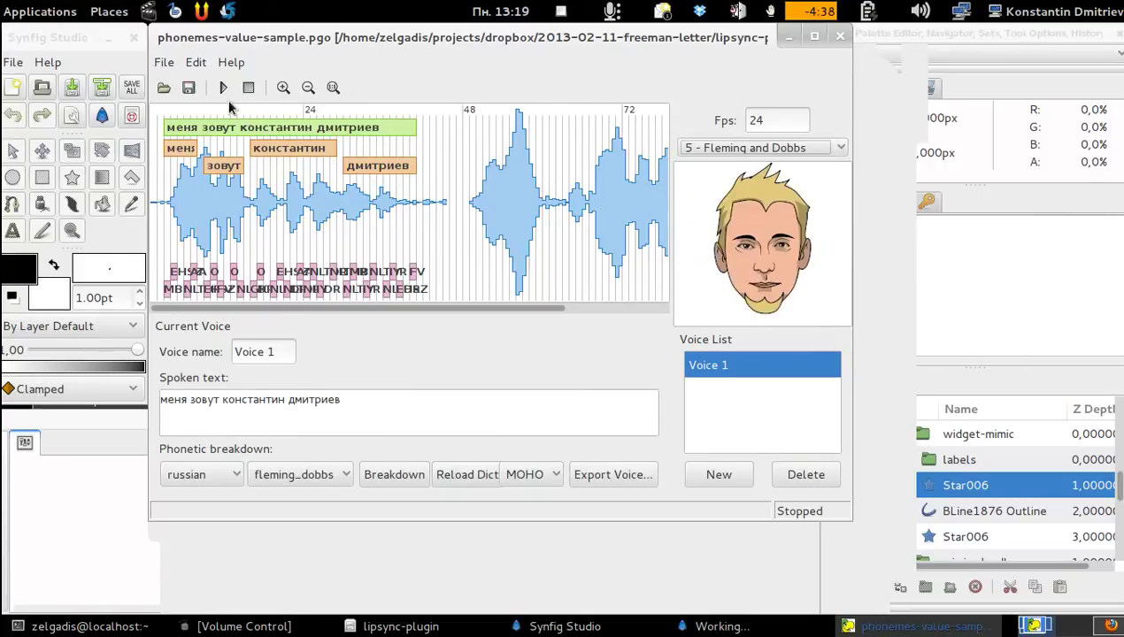
left_click(221, 89)
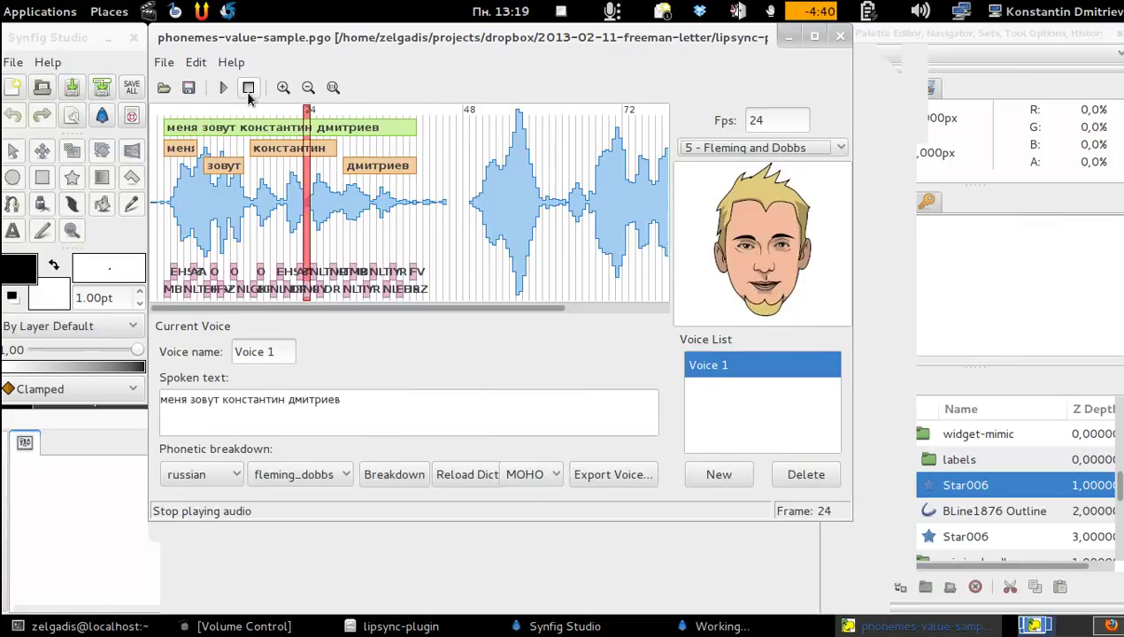
left_click(249, 96)
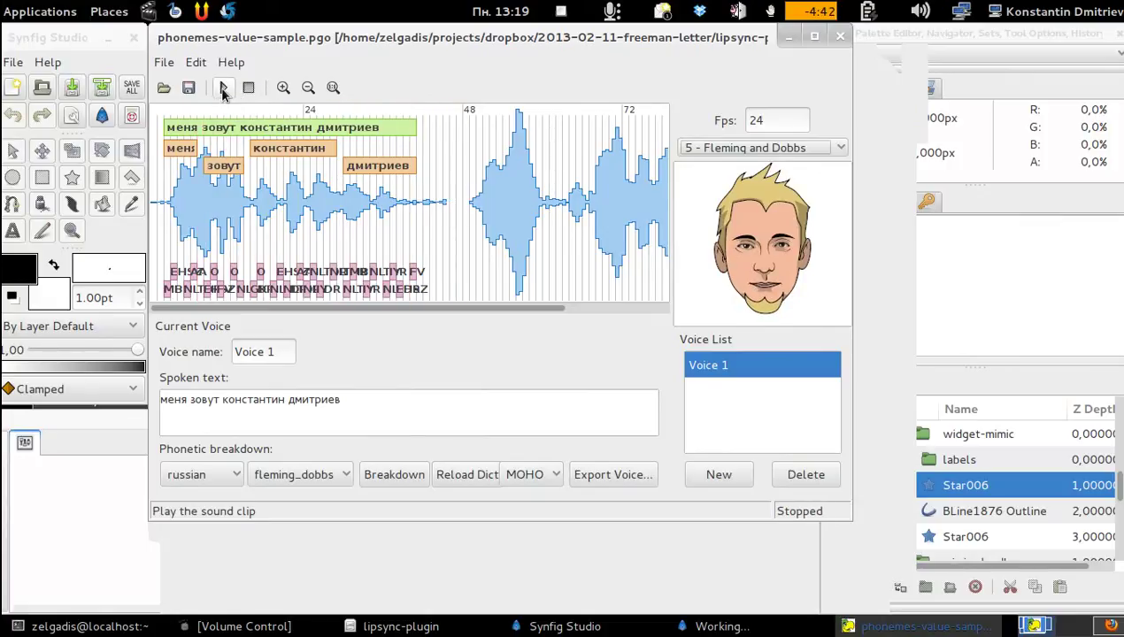
left_click(222, 88)
left_click(256, 93)
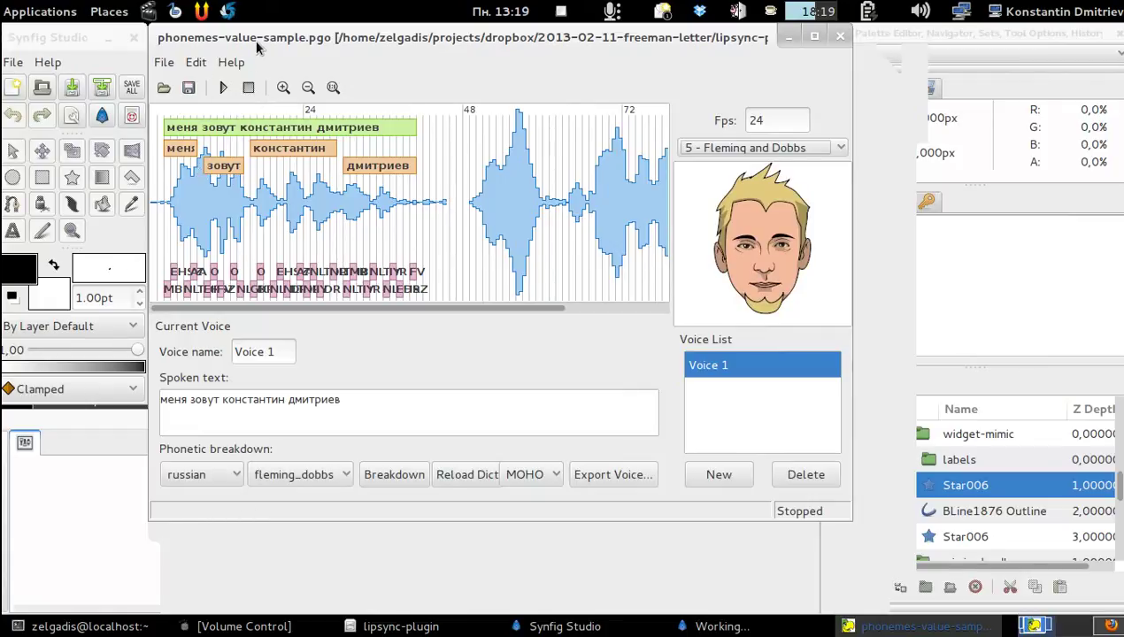
left_click(840, 36)
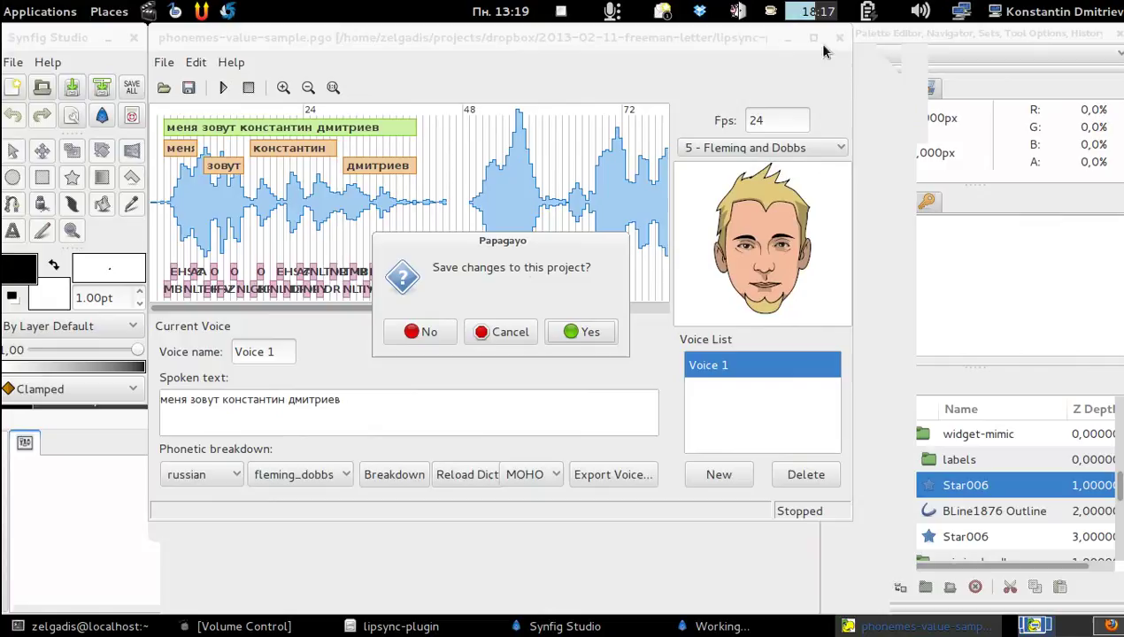
left_click(566, 333)
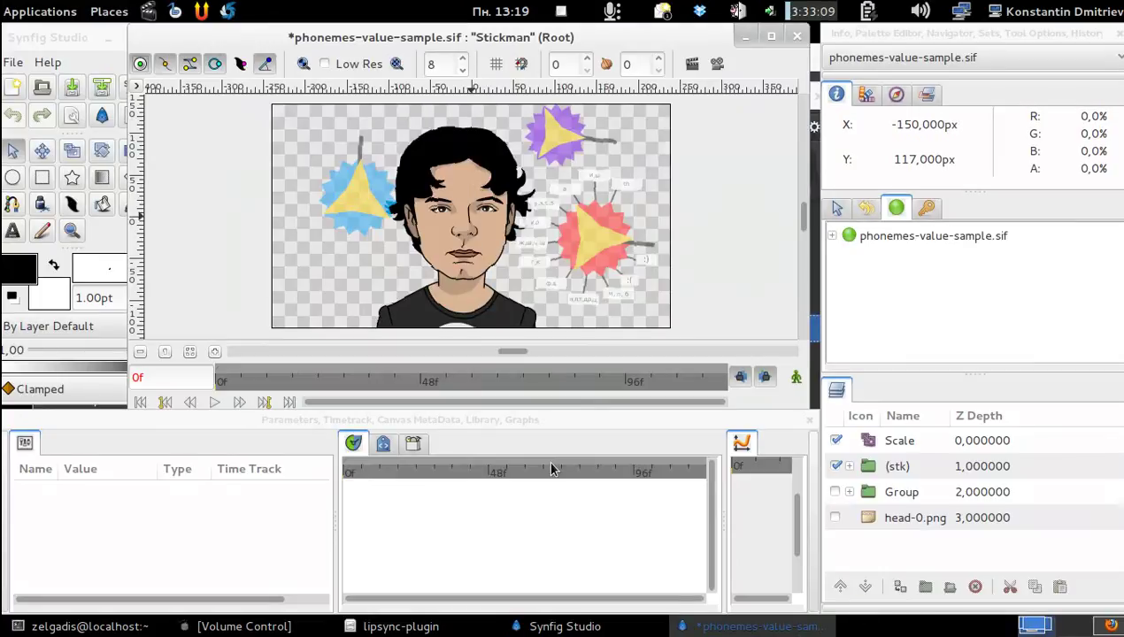
Select Star006, scroll to its Angle parameter, and scrub the timeline to watch the mouth animate.
left_click(601, 240)
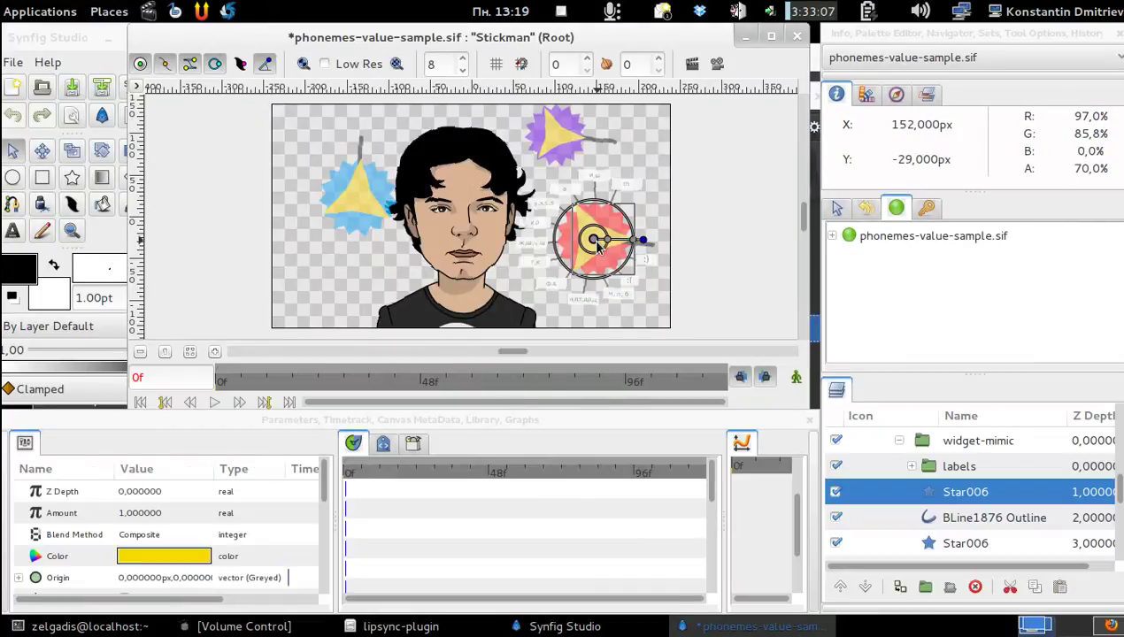
scroll(448, 562, "down", 3)
scroll(447, 562, "down", 1)
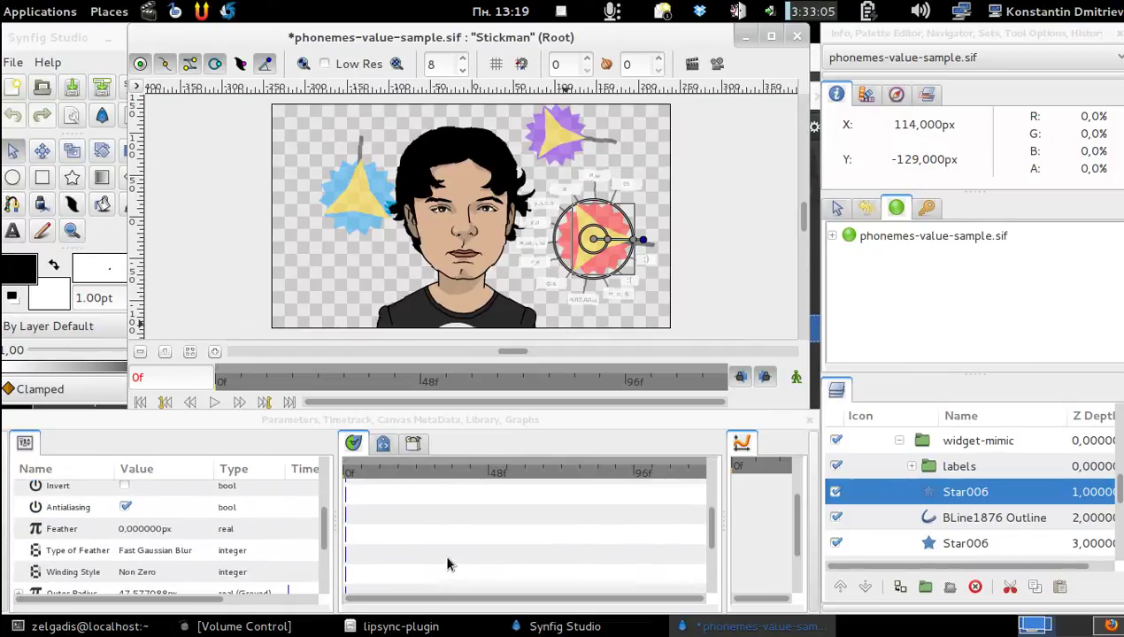
scroll(447, 562, "down", 2)
scroll(447, 562, "down", 1)
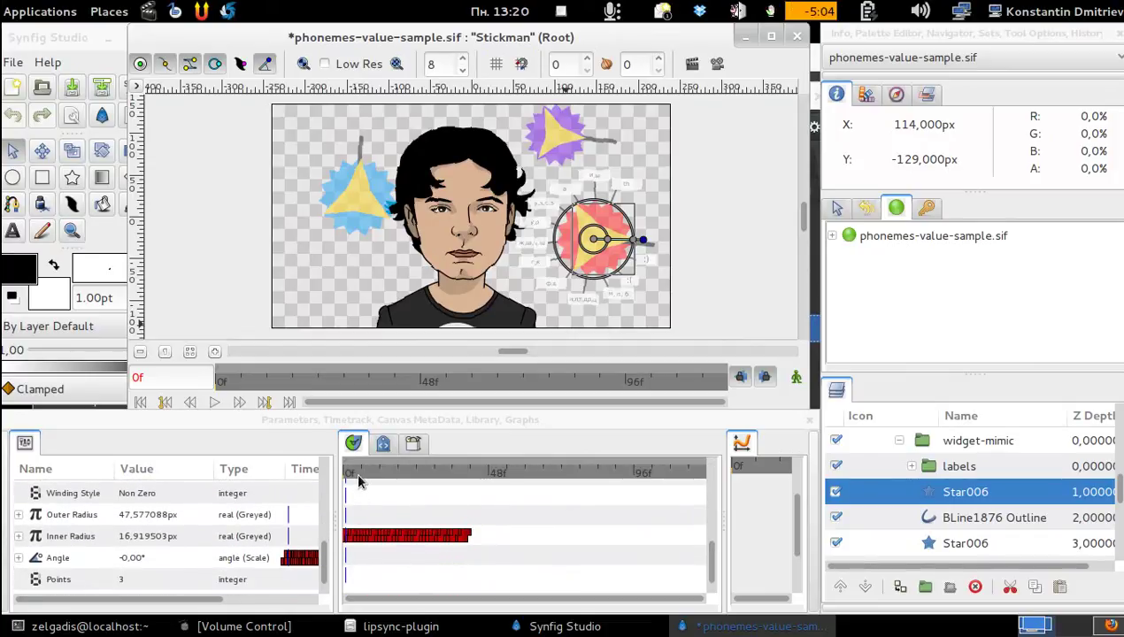
mouse_move(355, 472)
left_mouse_down()
mouse_move(462, 481)
mouse_move(361, 481)
left_mouse_up()
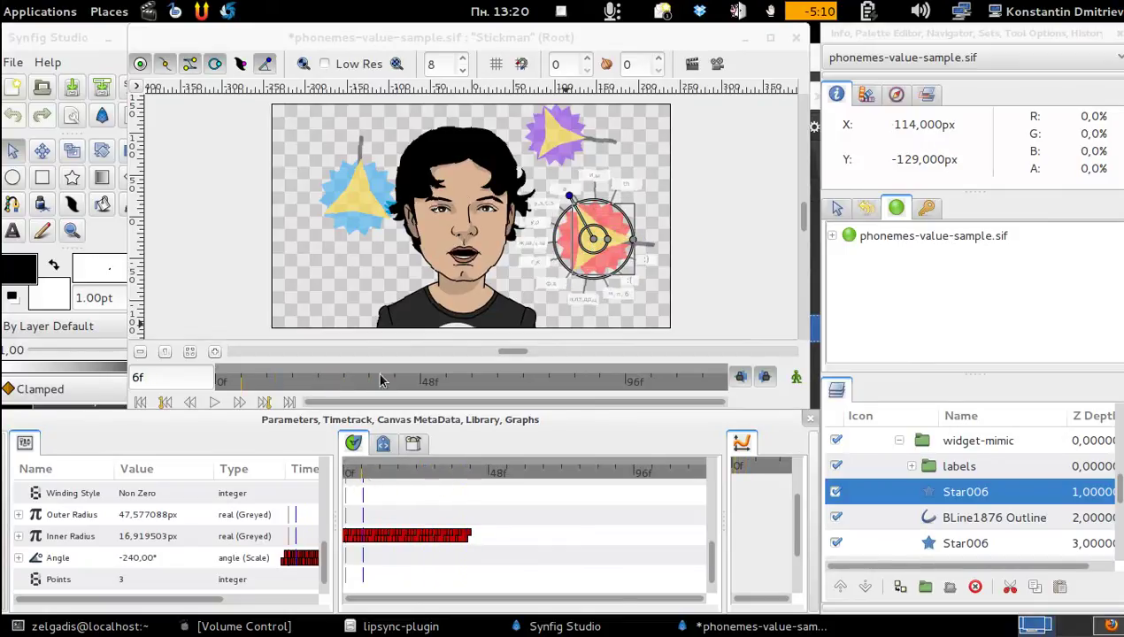
left_click(717, 63)
left_click(634, 249)
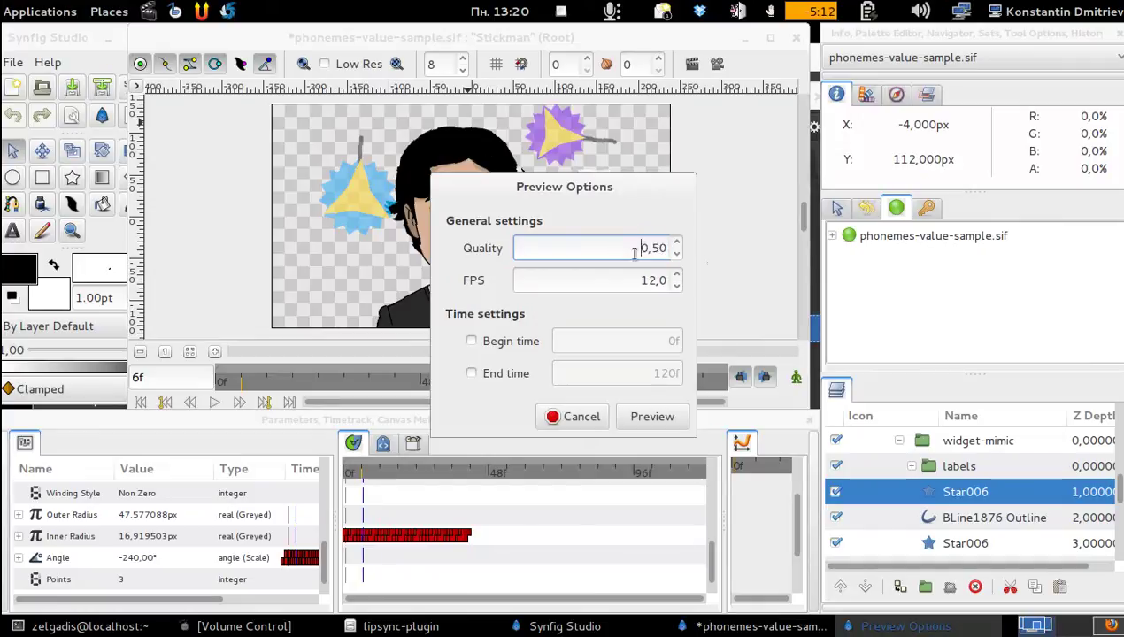
double_click(634, 249)
type("1")
left_click(644, 416)
left_click_drag(336, 65, 483, 44)
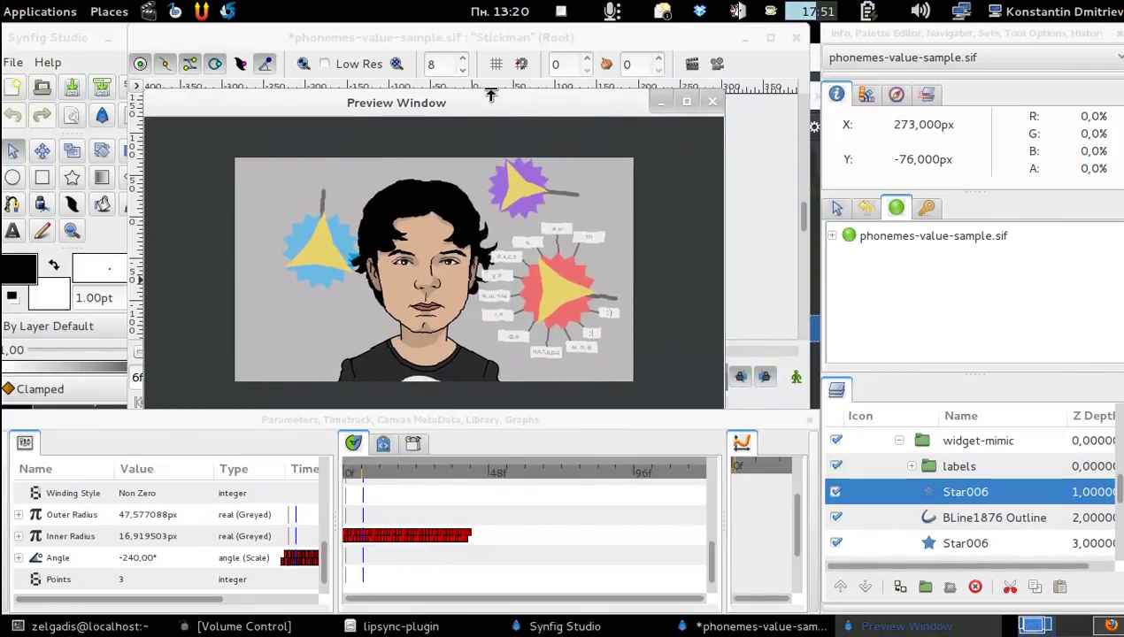
left_click(192, 404)
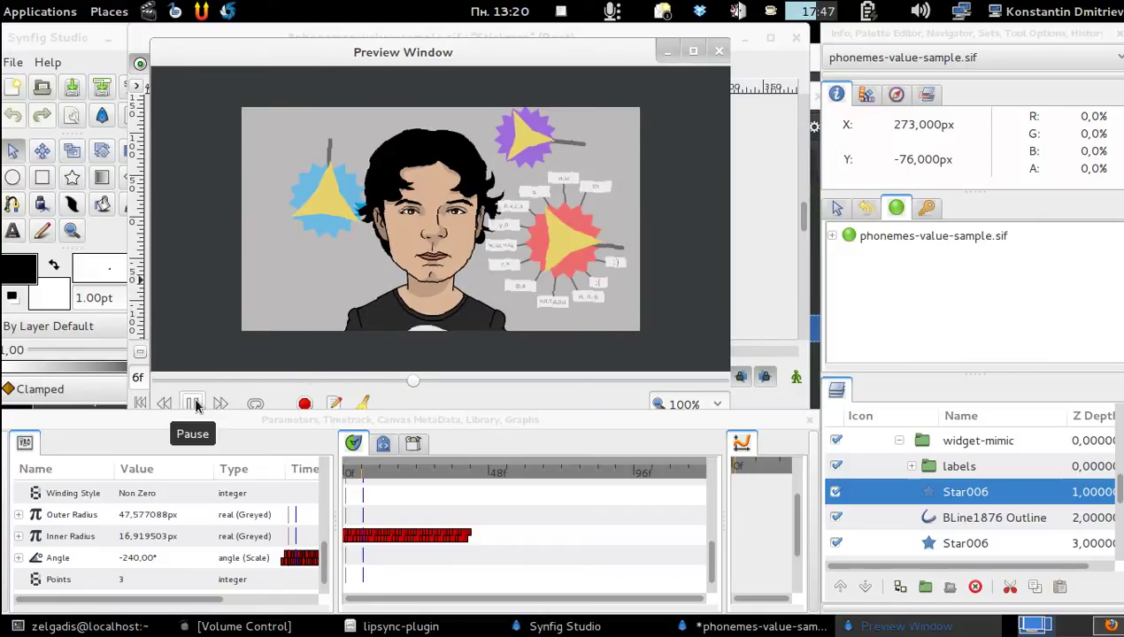
left_click(718, 51)
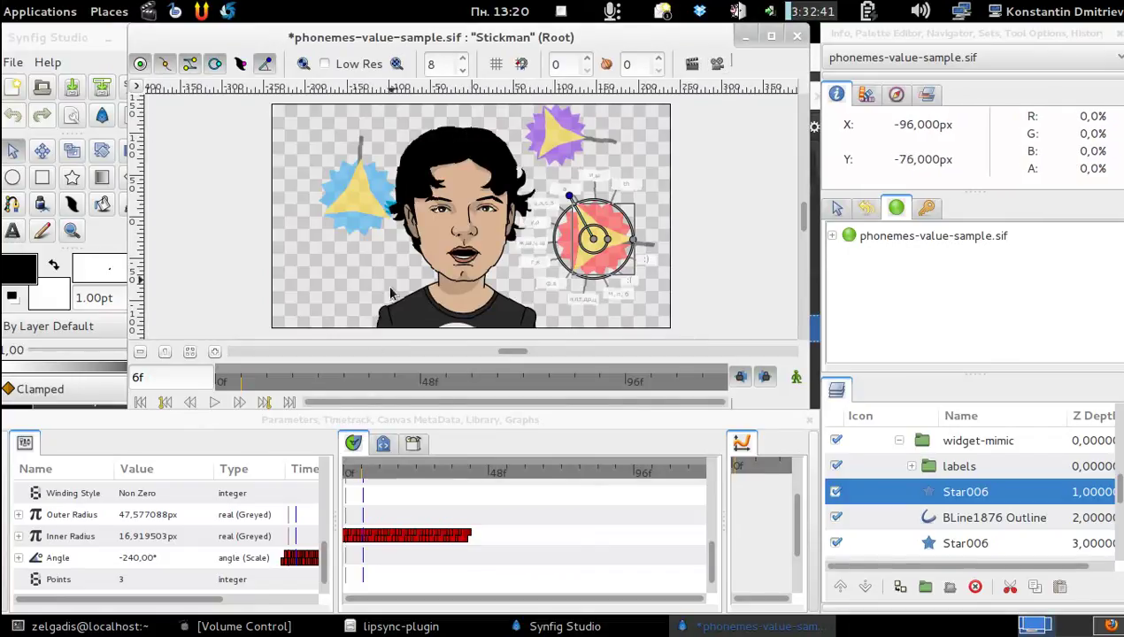
Go to frame 17 and rerun the Lipsync Mimic plug-in, accepting the undo-history warning.
left_click(396, 477)
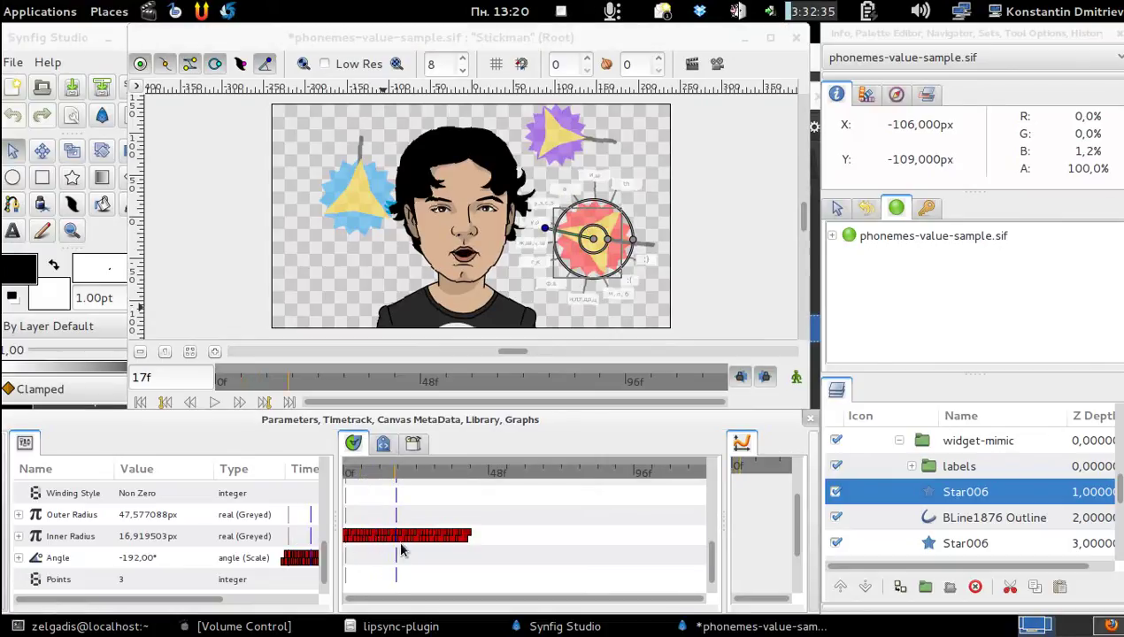
left_click(136, 87)
mouse_move(177, 291)
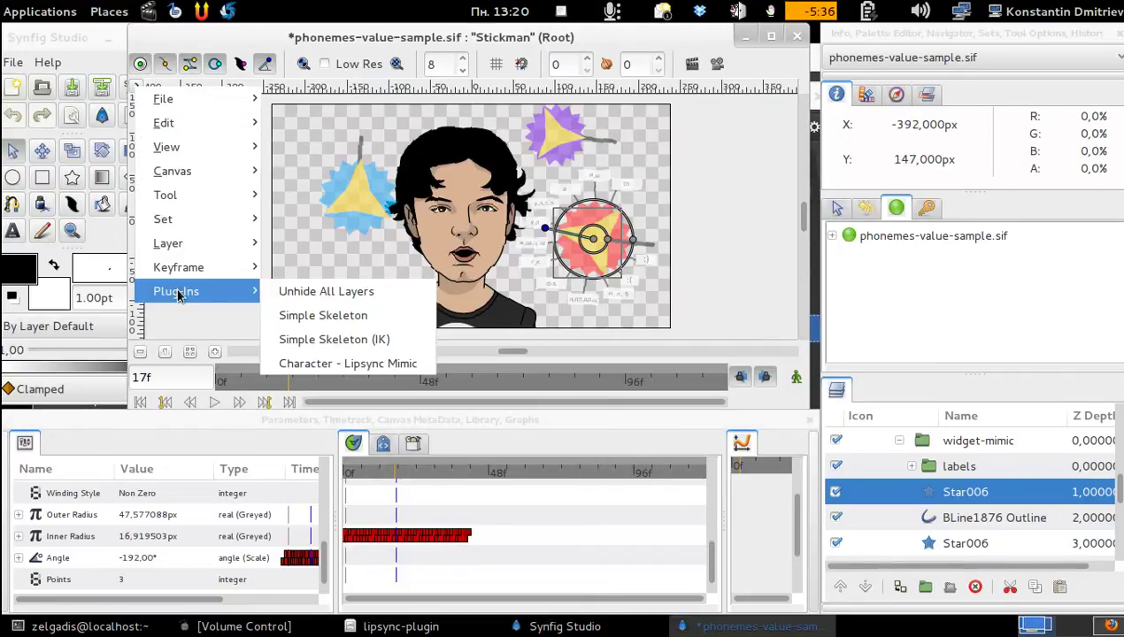
left_click(325, 363)
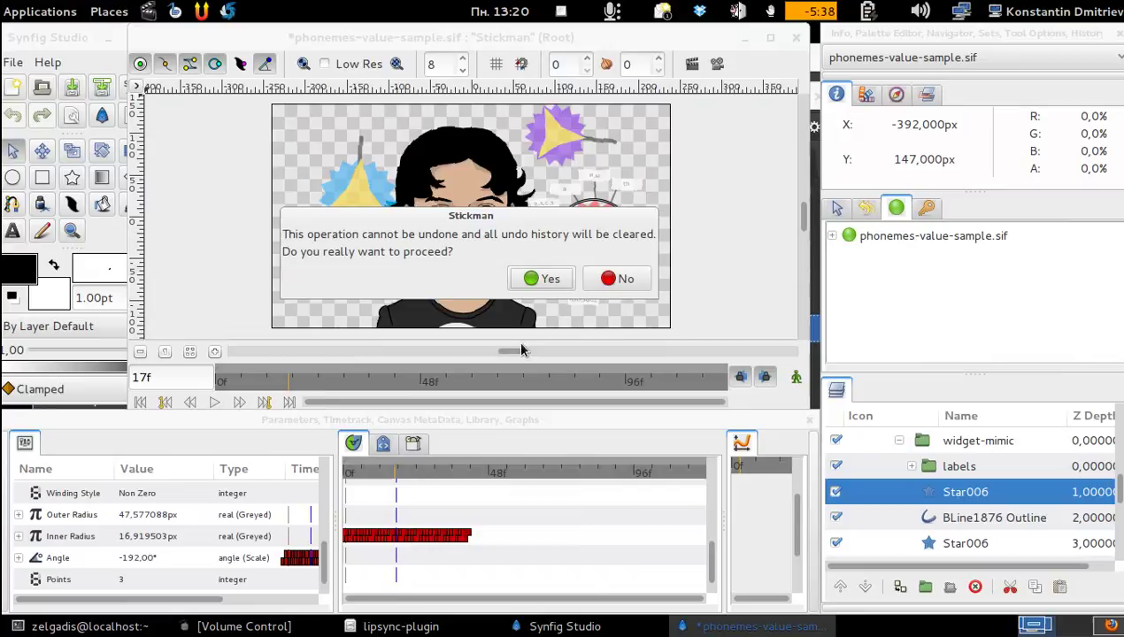
left_click(519, 347)
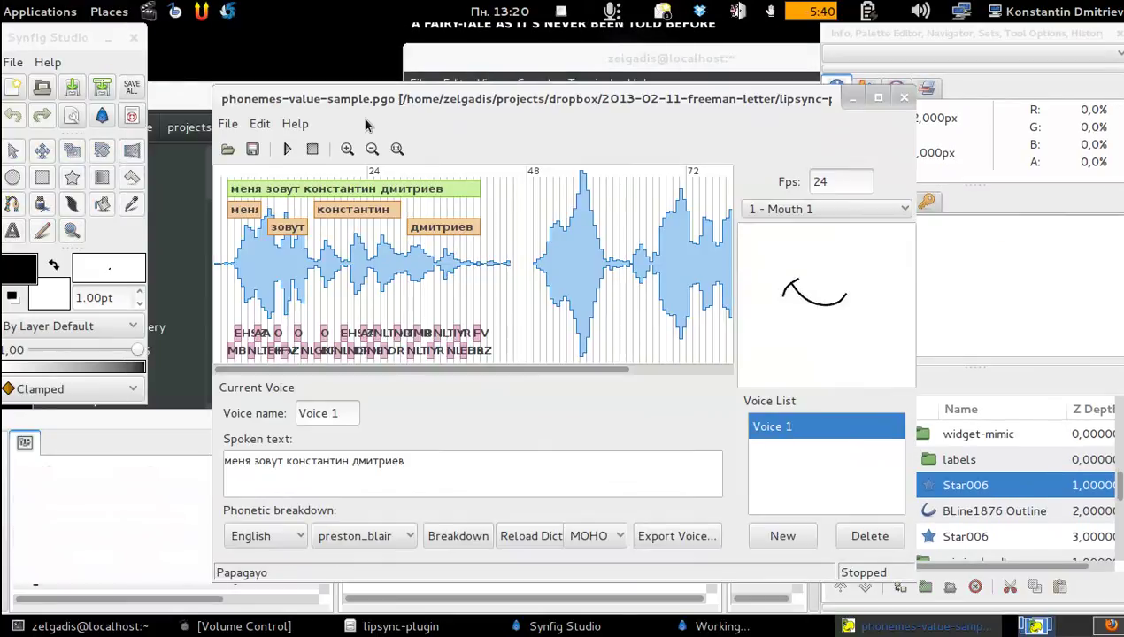
Retime the words: widen меня, stretch зовут, and start дмитриев slightly earlier.
left_click_drag(495, 98, 449, 68)
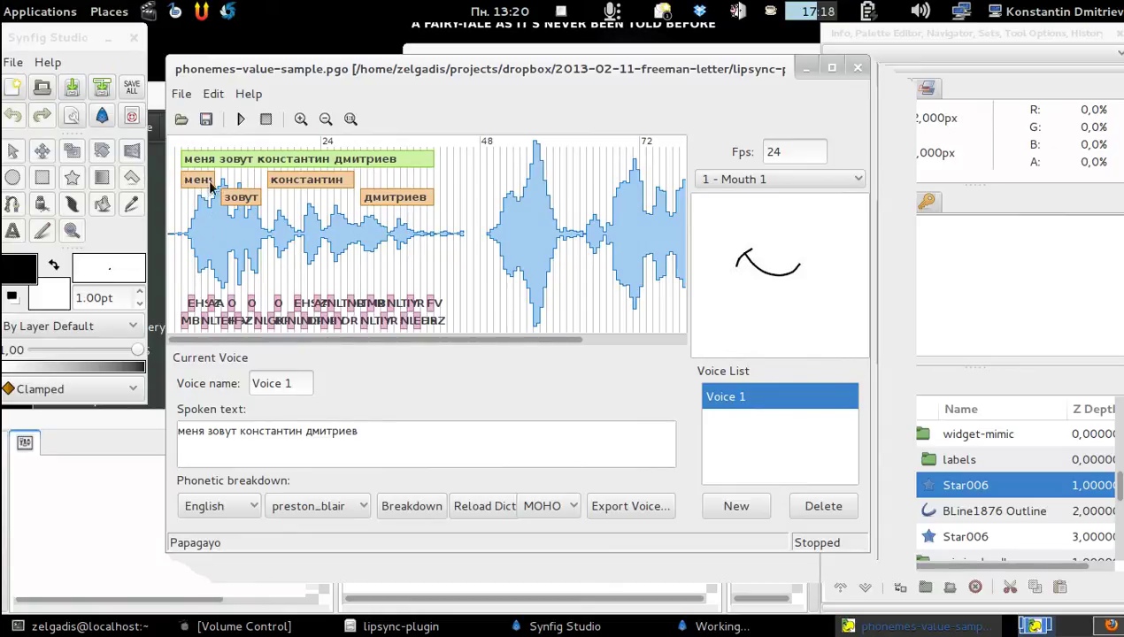
mouse_move(211, 185)
left_mouse_down()
mouse_move(199, 184)
mouse_move(234, 196)
left_mouse_up()
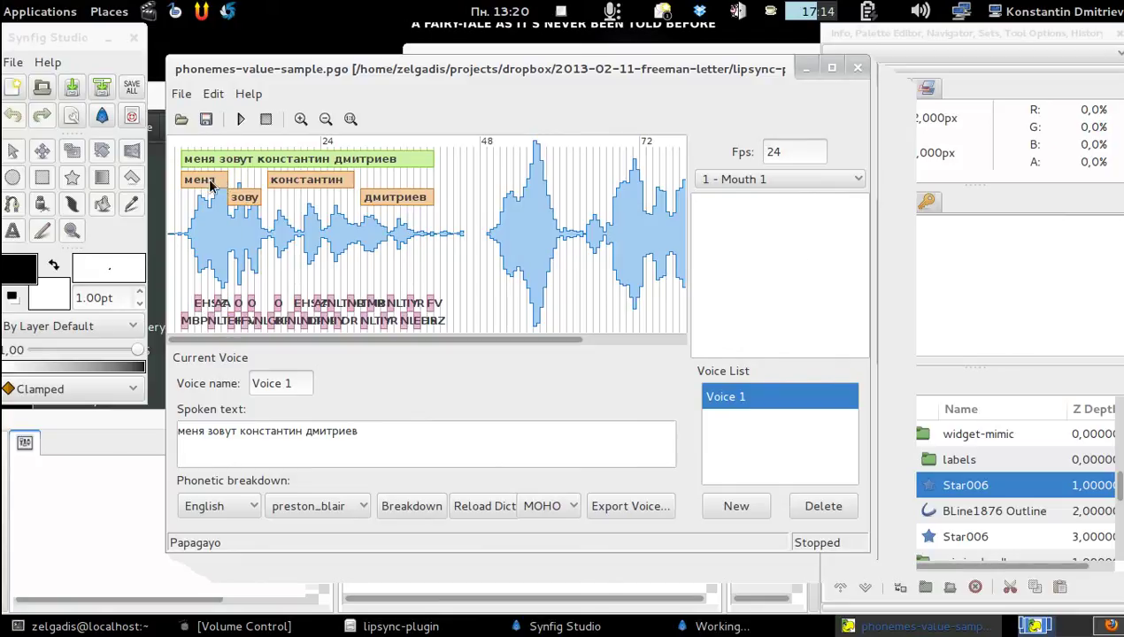
left_click_drag(258, 206, 273, 204)
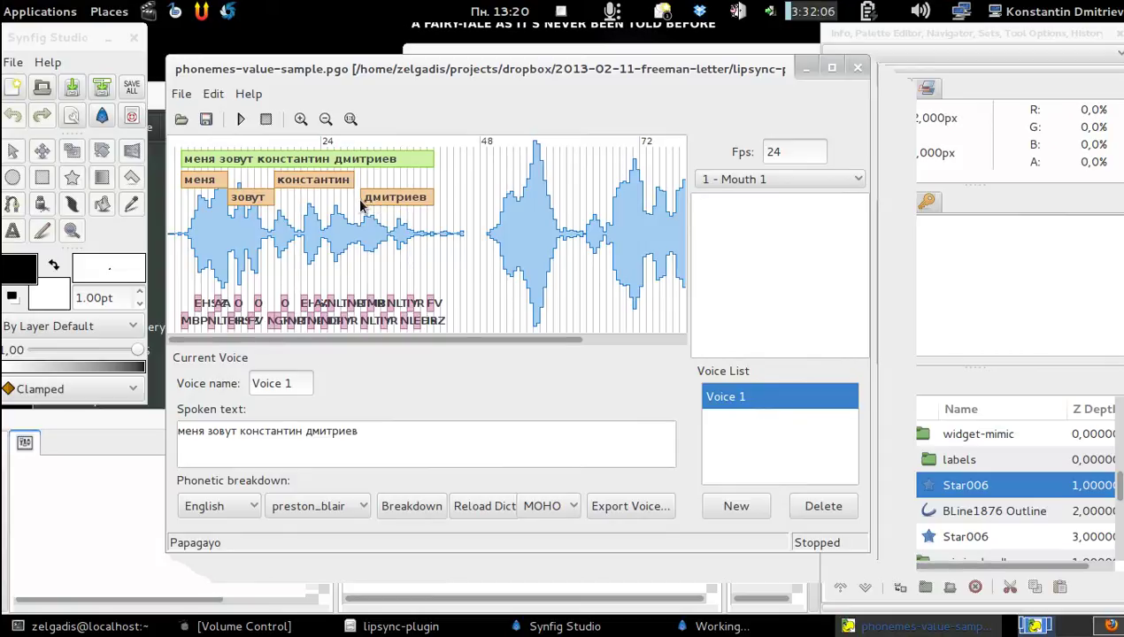
left_click_drag(360, 205, 354, 206)
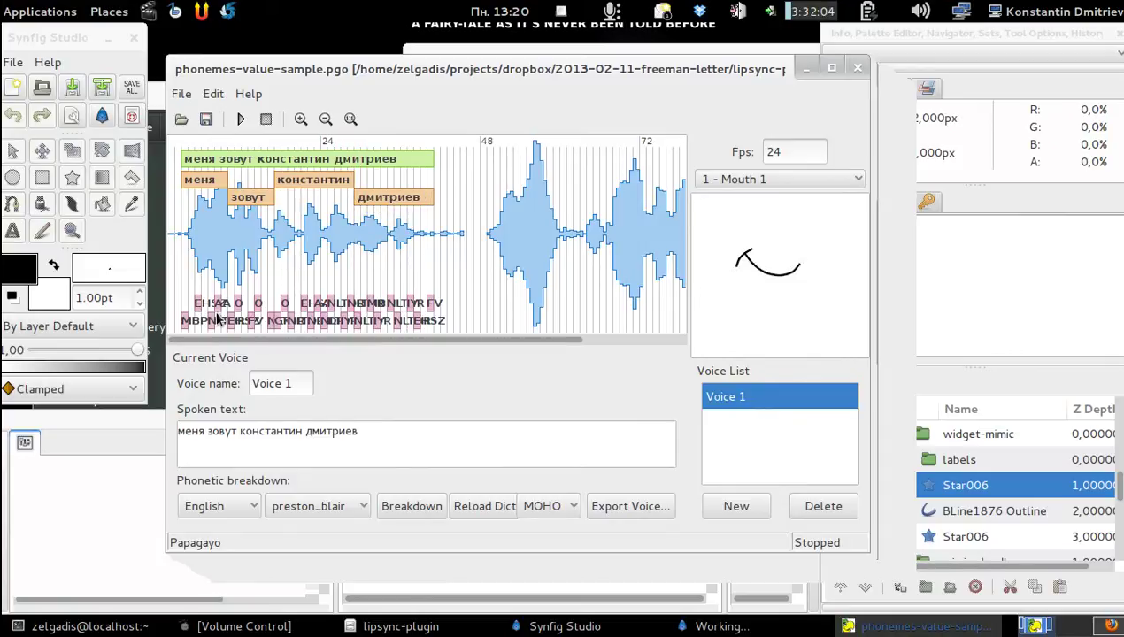
left_click_drag(306, 70, 303, 52)
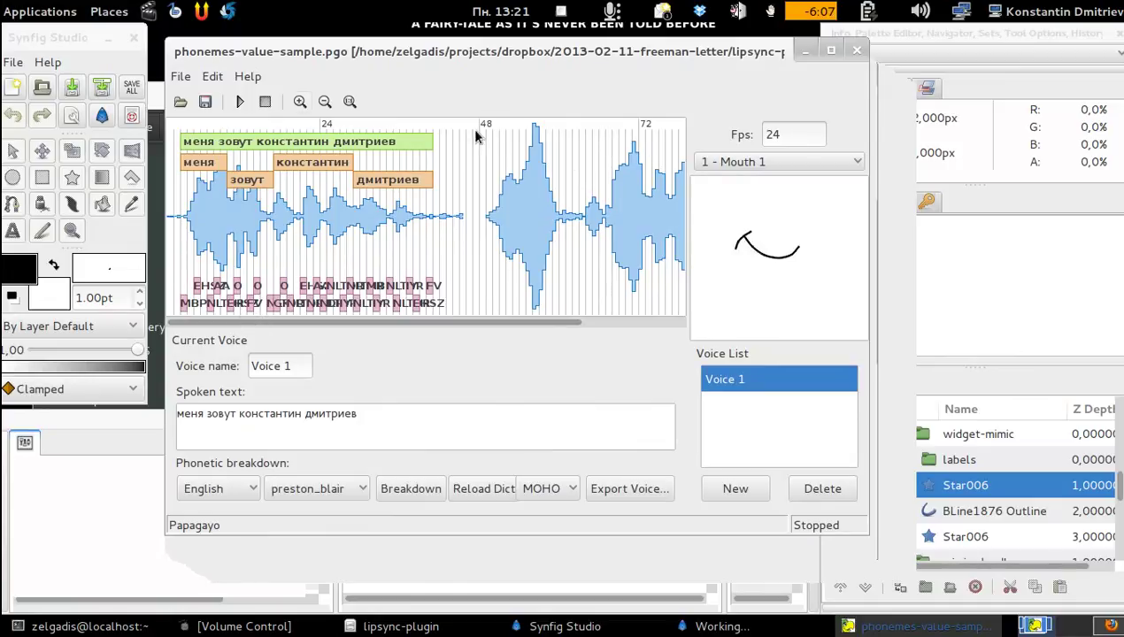
Zoom into the waveform and listen to the O phoneme, then zoom back out.
left_click(299, 103)
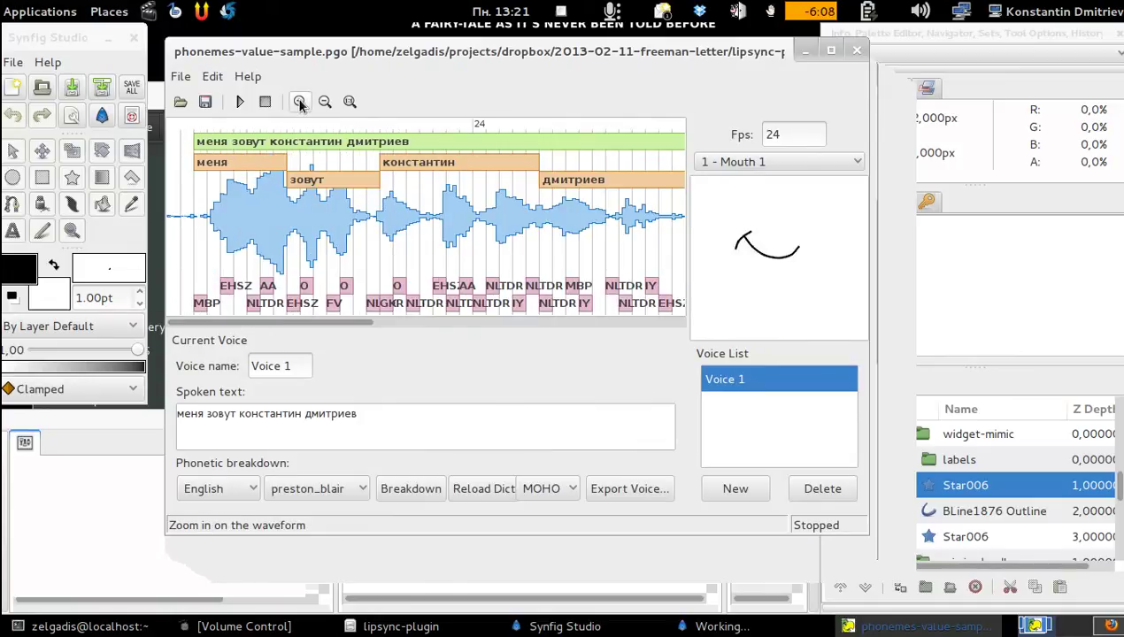
left_click(307, 293)
left_click(307, 293)
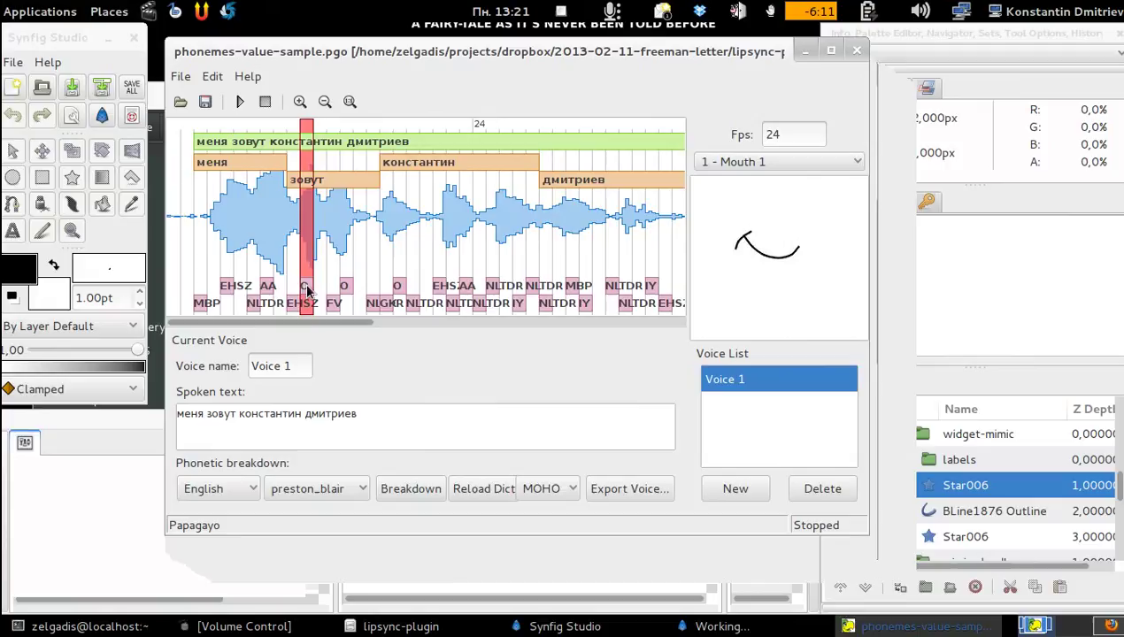
left_click(324, 103)
Switch the mouth preview to 5 - Fleming and Dobbs and play it back.
left_click(722, 162)
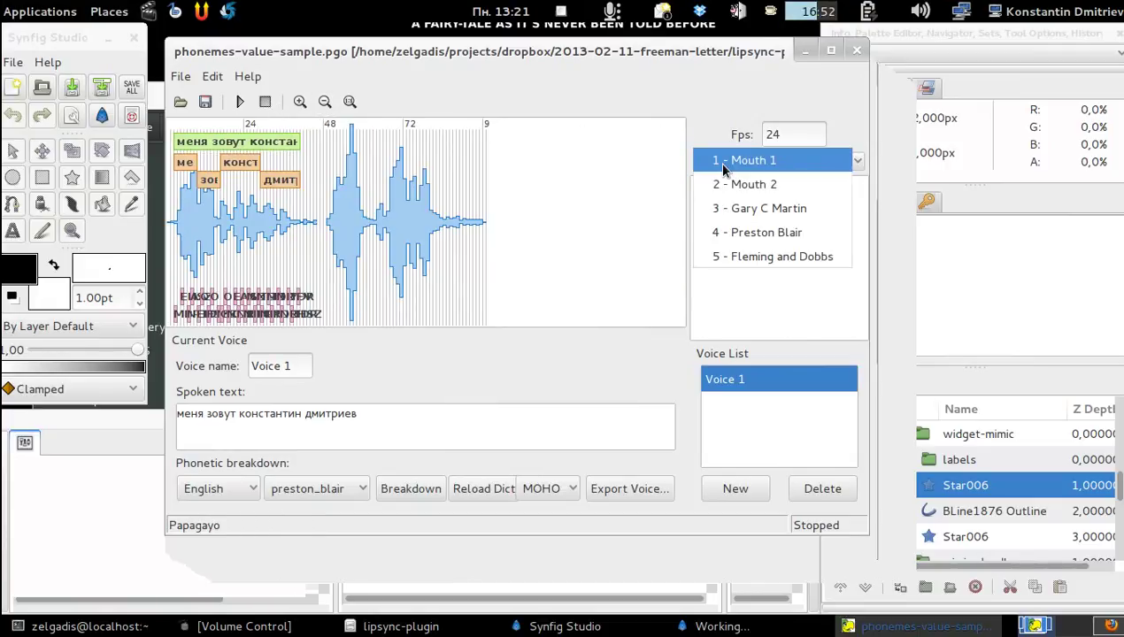
left_click(728, 256)
left_click(239, 102)
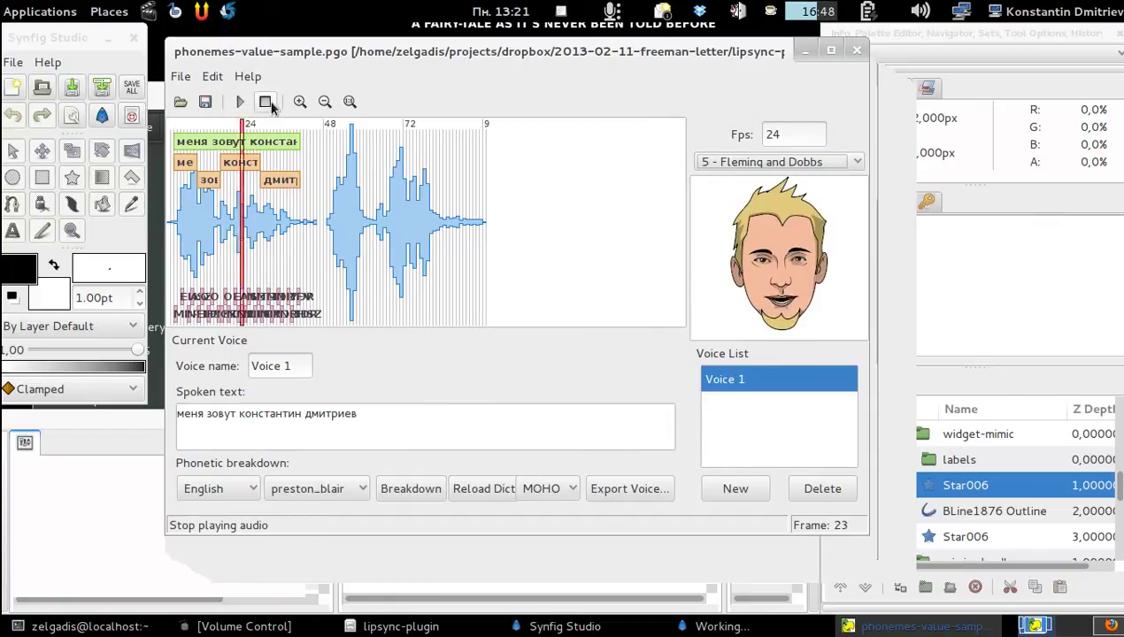
left_click(268, 103)
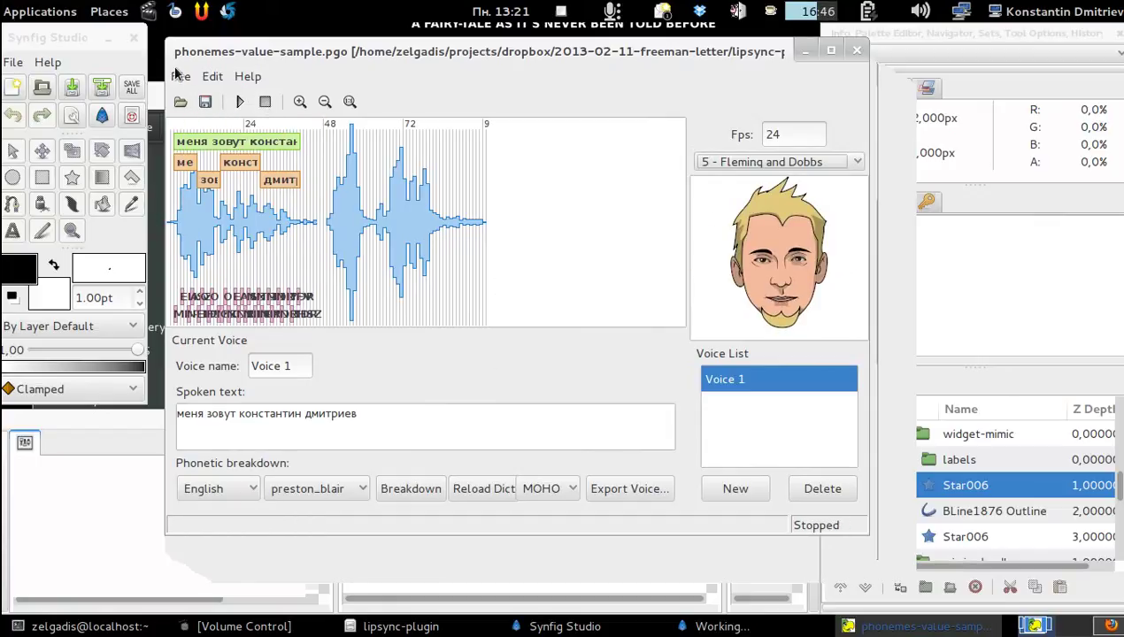
Save and close the Papagayo project, check the mouth from frame 3, and save the .sif with Ctrl+S.
left_click(857, 50)
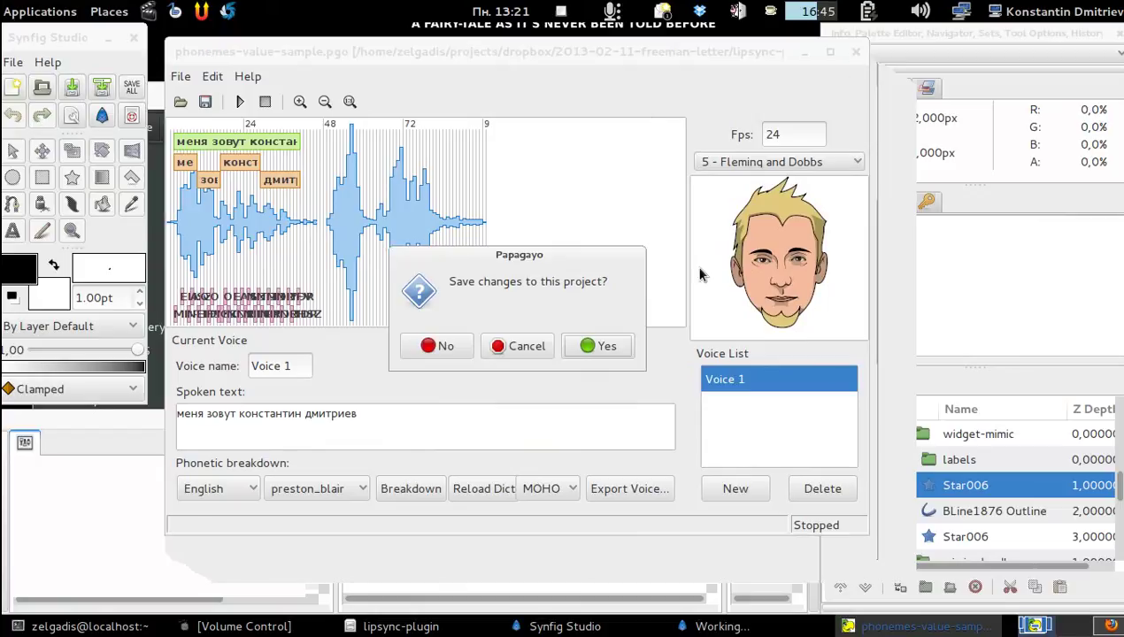
left_click(595, 347)
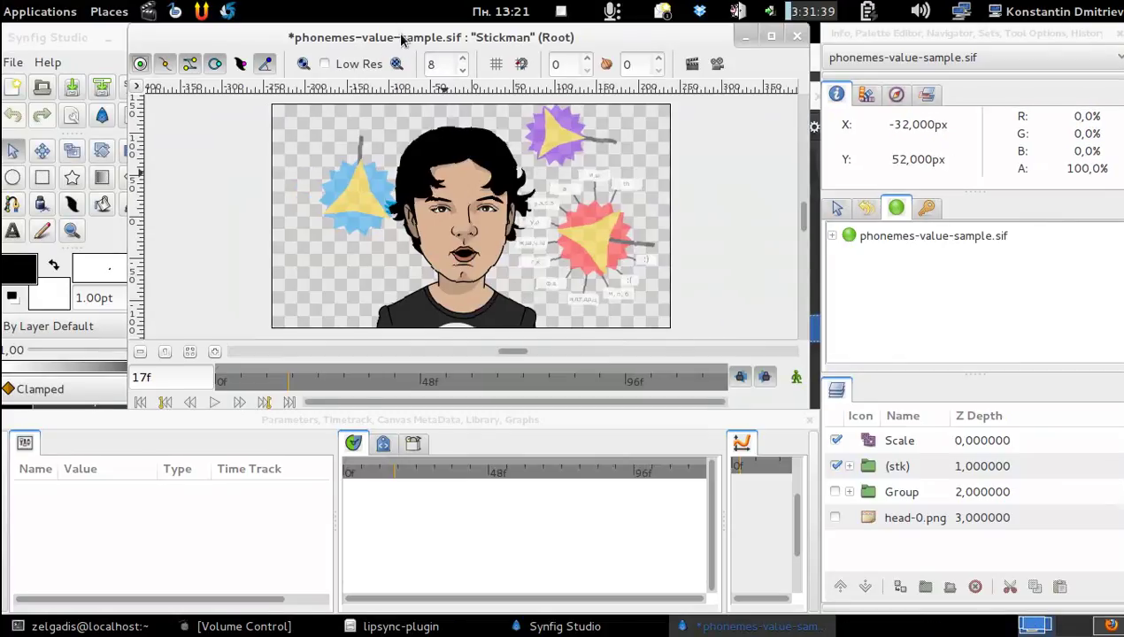
left_click_drag(401, 39, 411, 39)
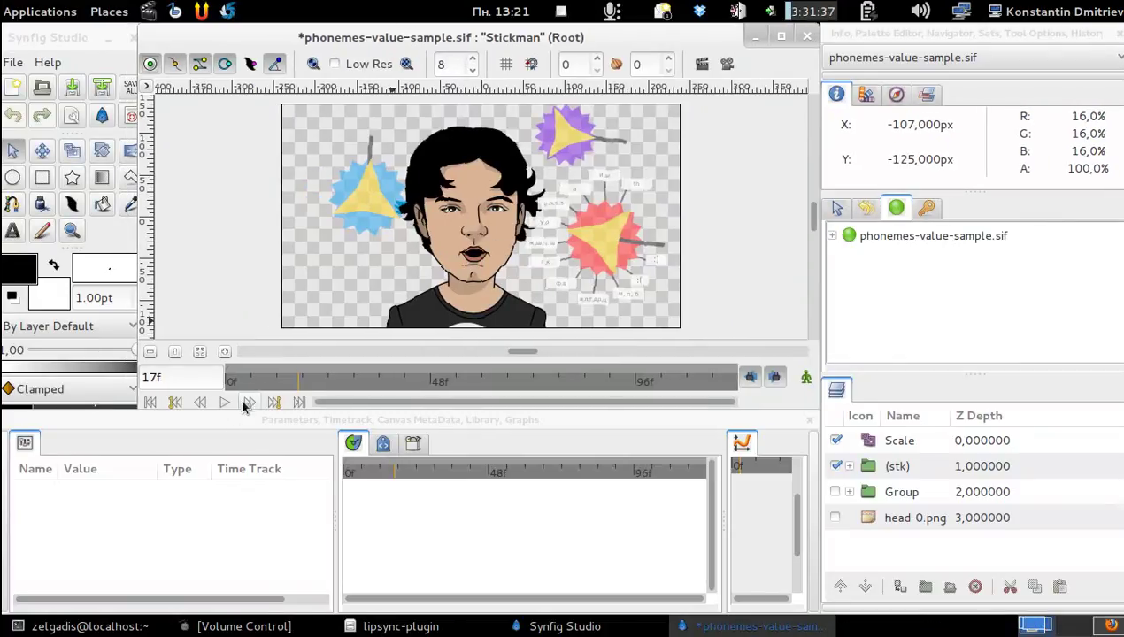
left_click(237, 383)
left_click_drag(236, 383, 344, 390)
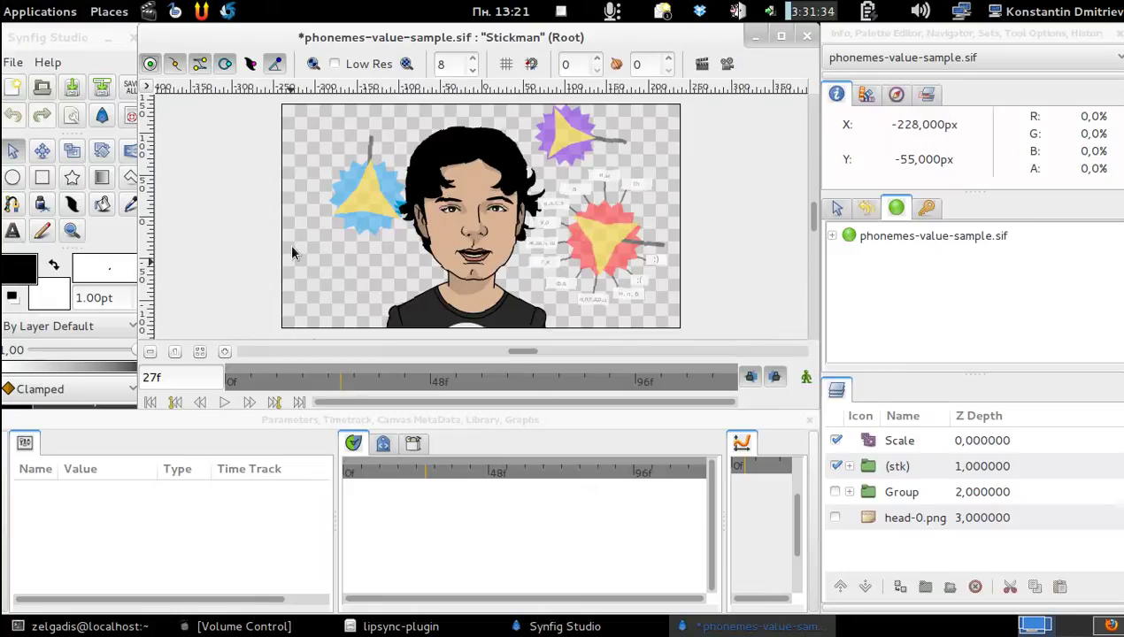
key("ctrl+s")
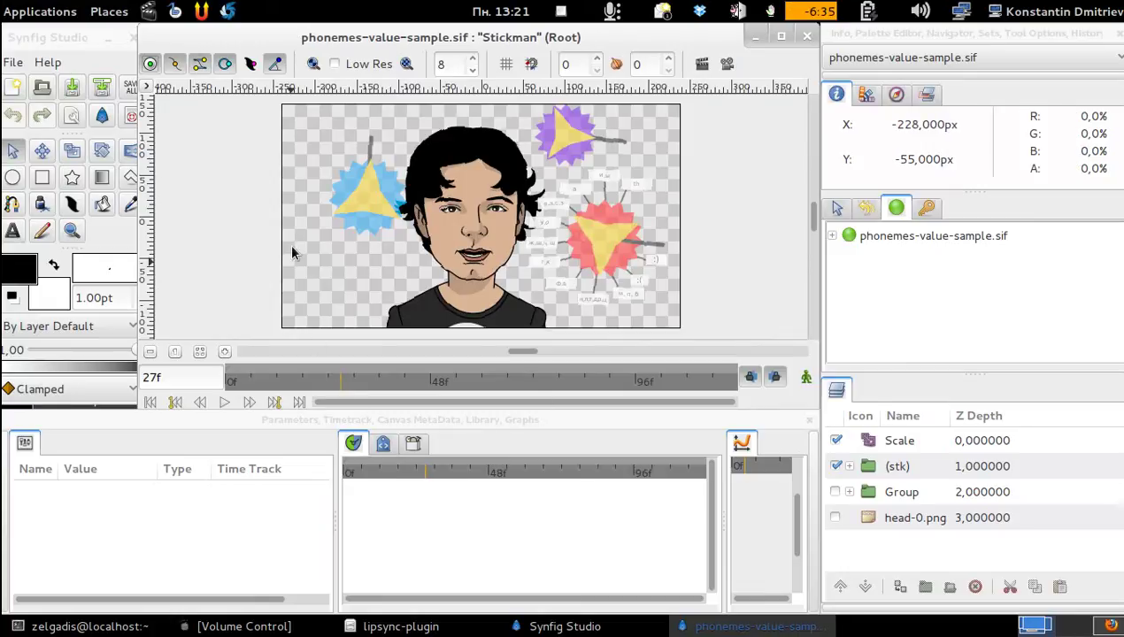
Close Synfig and run Nautilus-Actions 'Remake - Render' on phonemes-value-sample.sif.
left_click(129, 41)
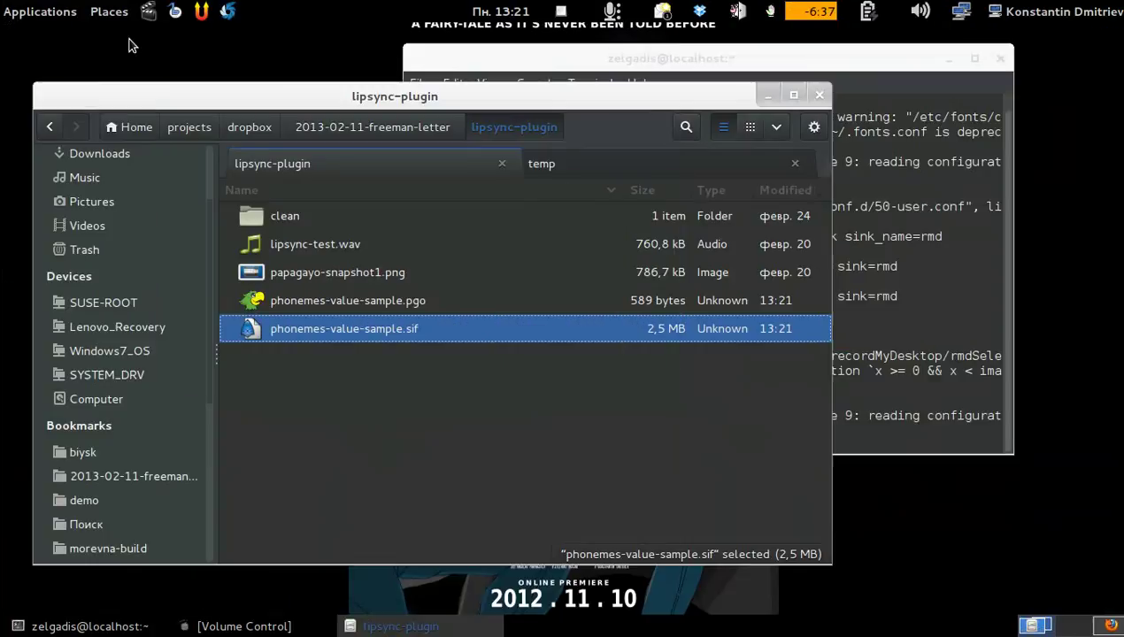
left_click(334, 338)
right_click(335, 339)
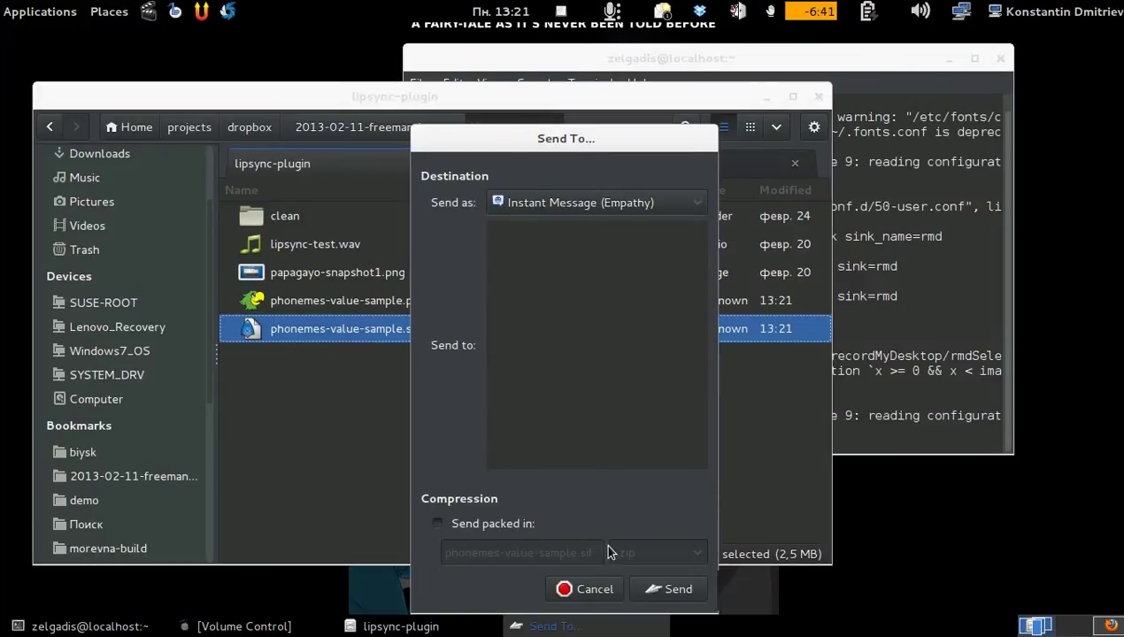
left_click(600, 581)
right_click(370, 352)
mouse_move(460, 289)
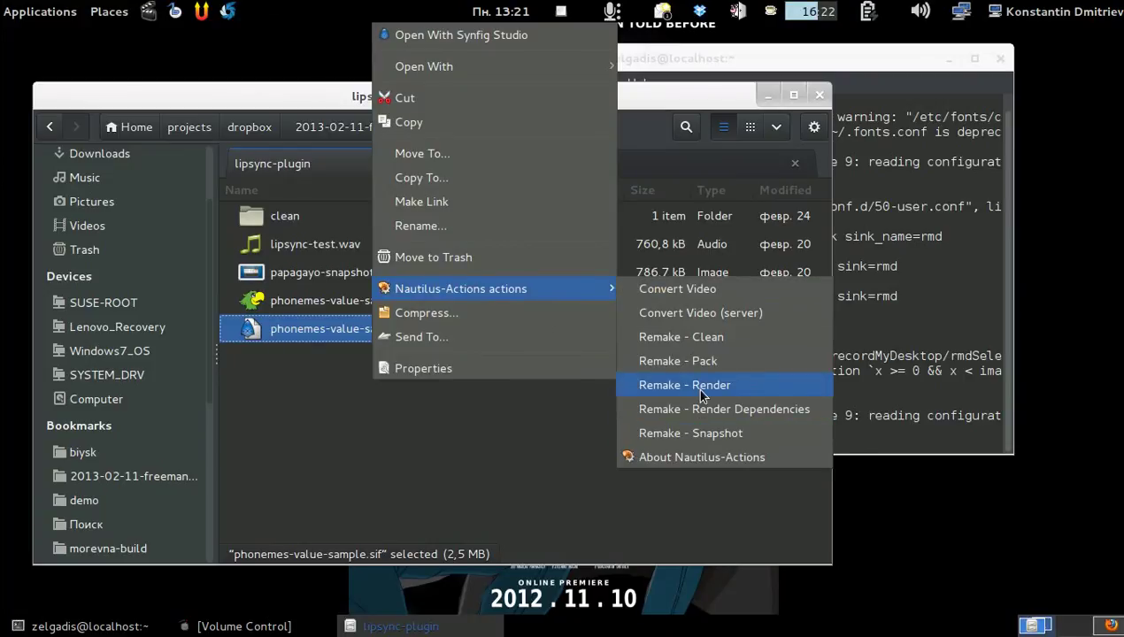
left_click(701, 395)
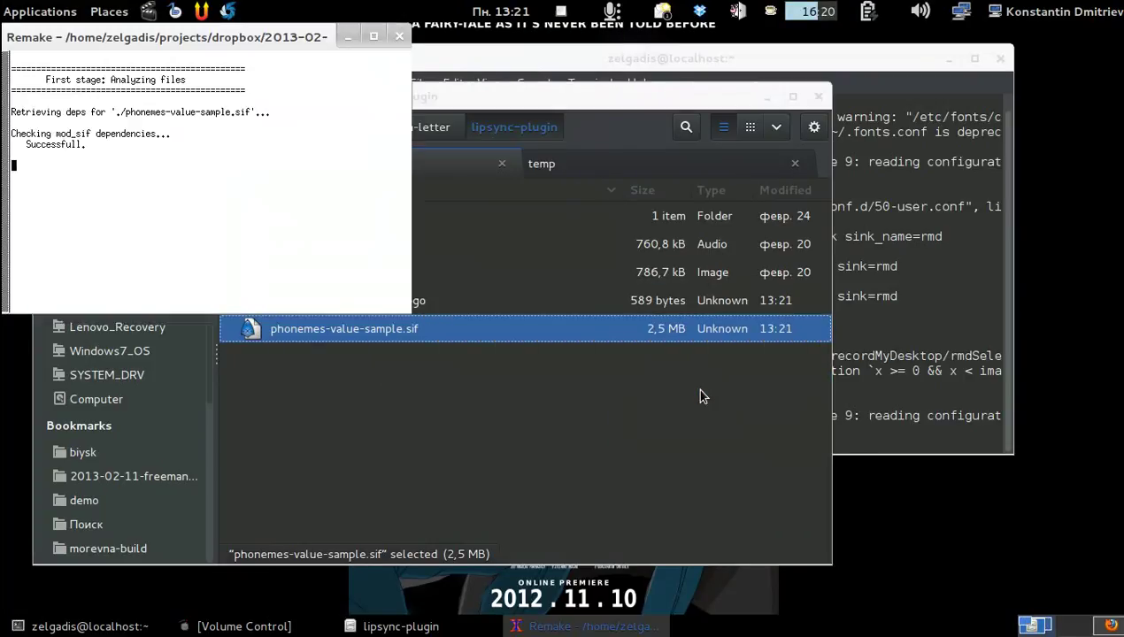
Arrange the file manager and Remake render log windows so both are visible.
left_click(484, 90)
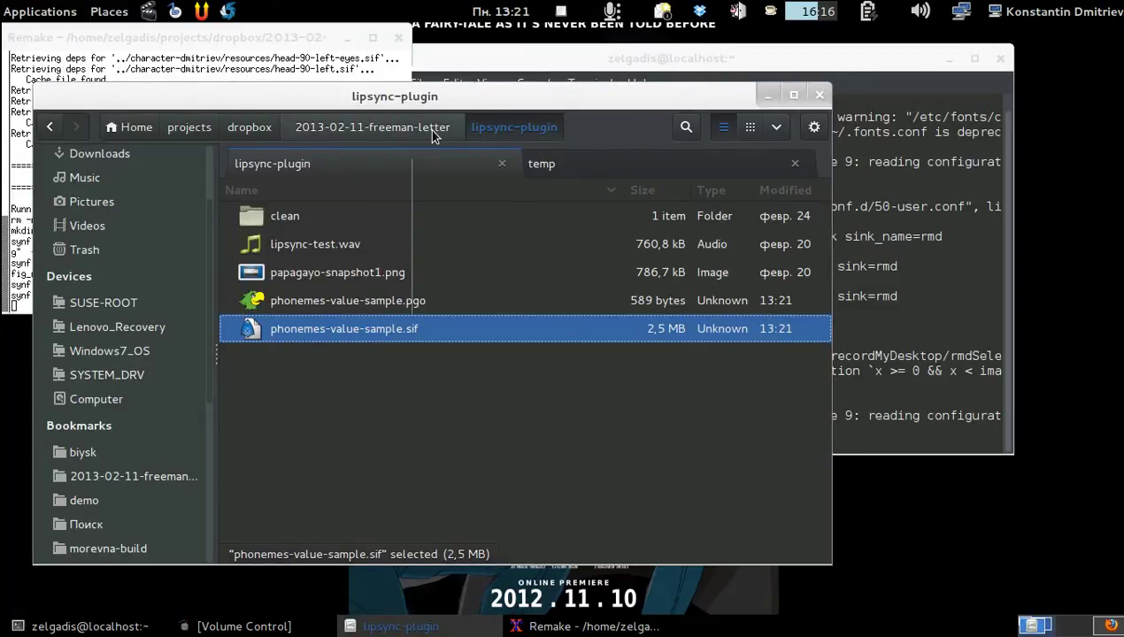
left_click(326, 55)
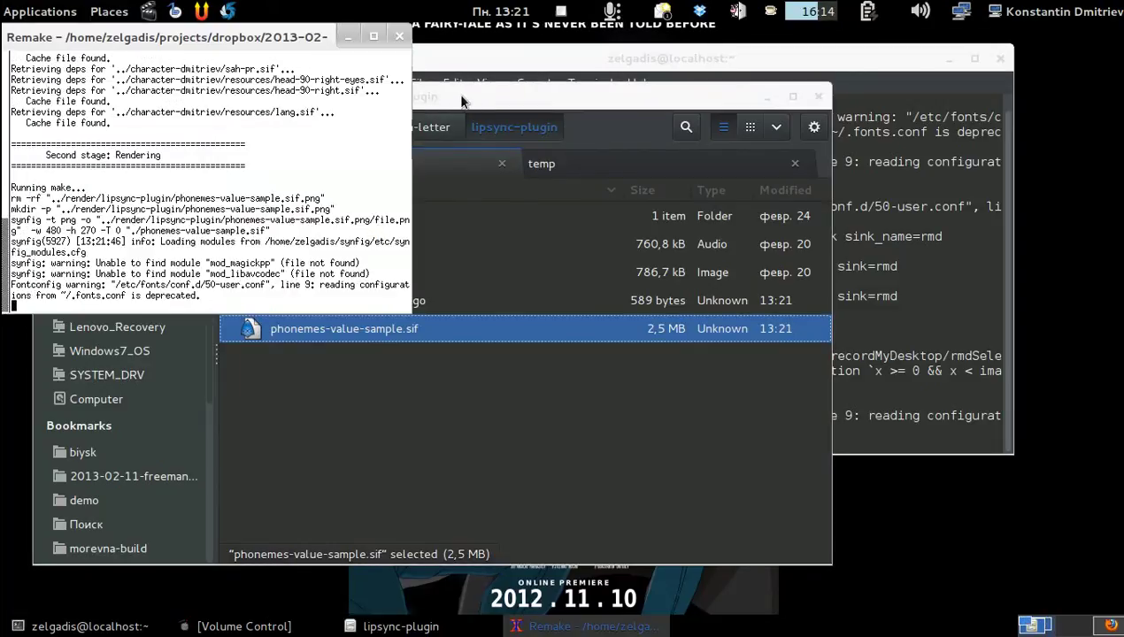
left_click_drag(459, 97, 552, 136)
Go to the 2013-02-11-freeman-letter folder and, once rendering finishes, open project-lipsync-test.blend.
left_click(476, 161)
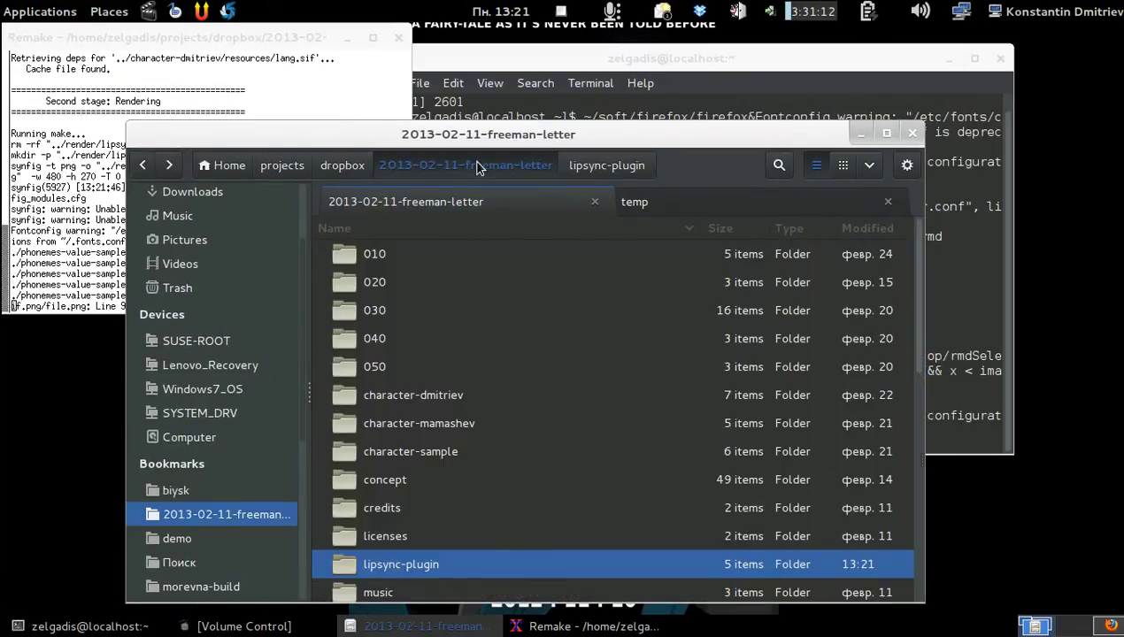
scroll(484, 454, "down", 5)
scroll(472, 467, "down", 2)
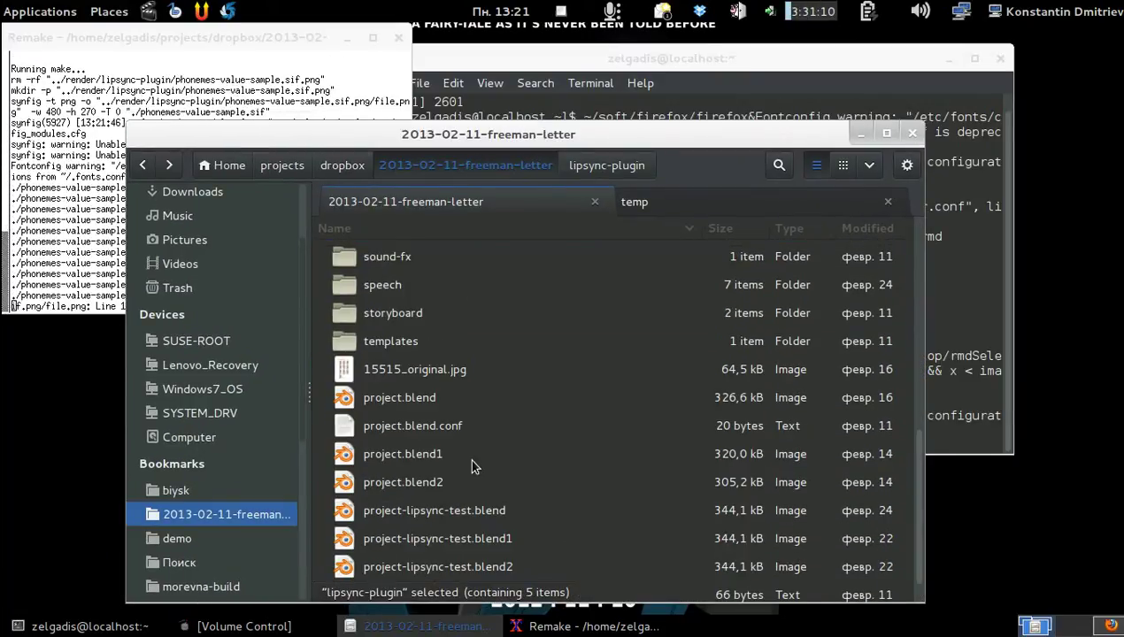
scroll(472, 467, "down", 1)
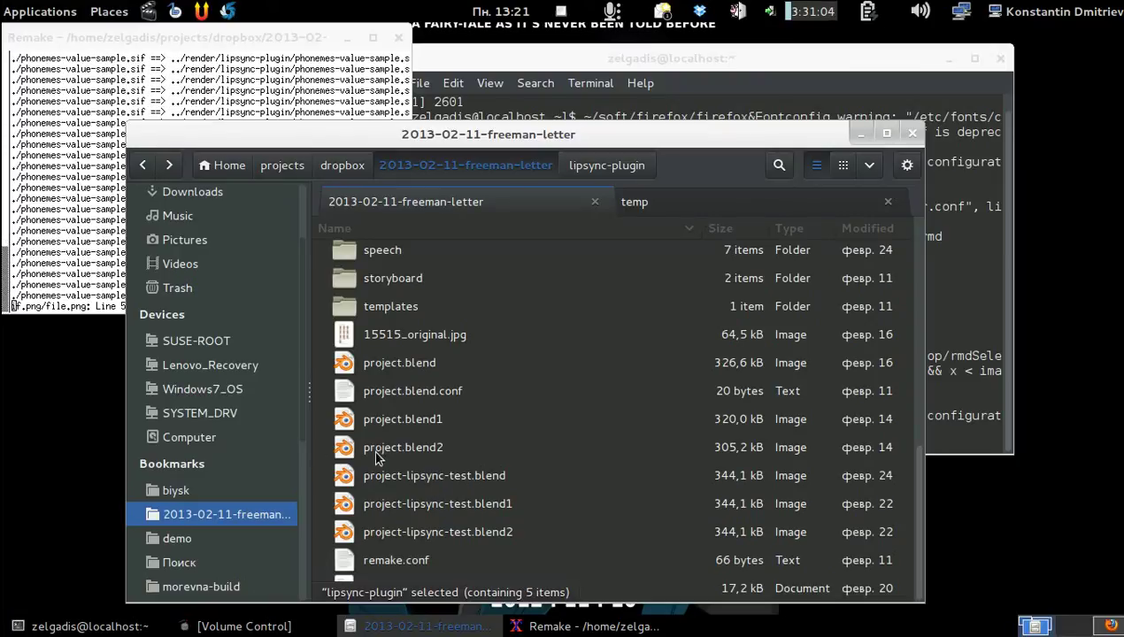
left_click(90, 271)
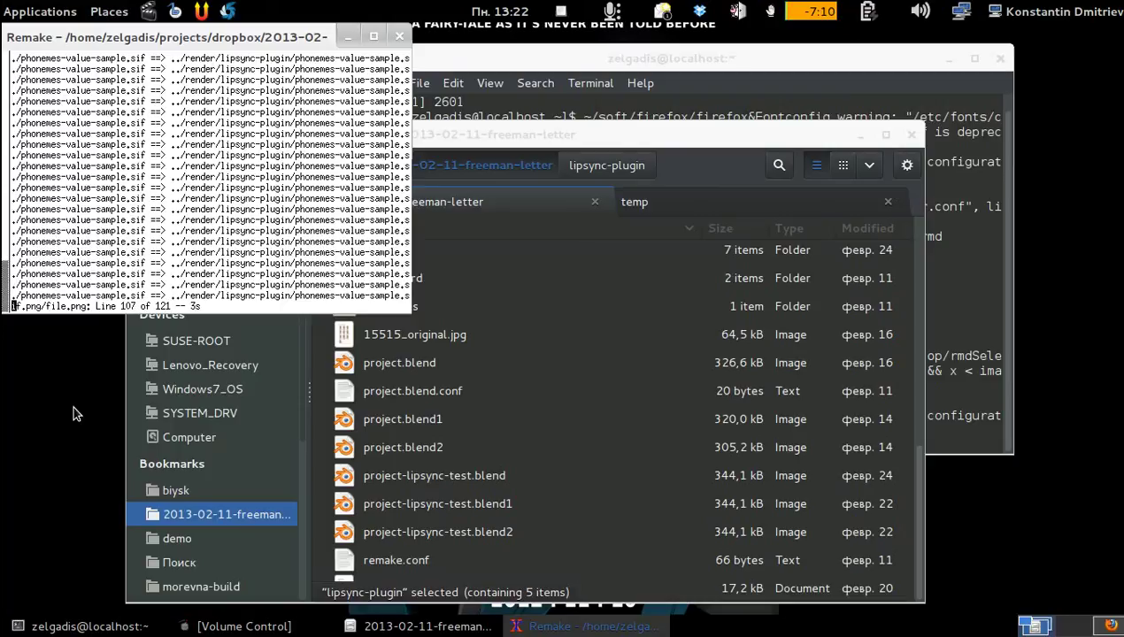
left_click(444, 478)
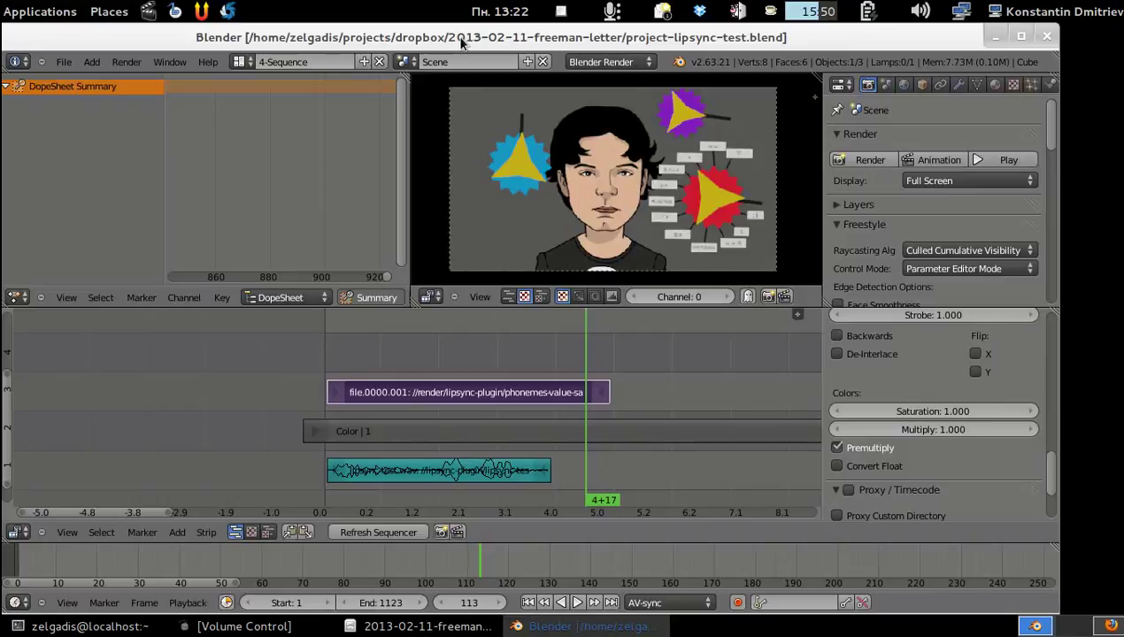
Play the rendered lipsync strip with its audio from frame 0, pausing at frame 60.
left_click(321, 359)
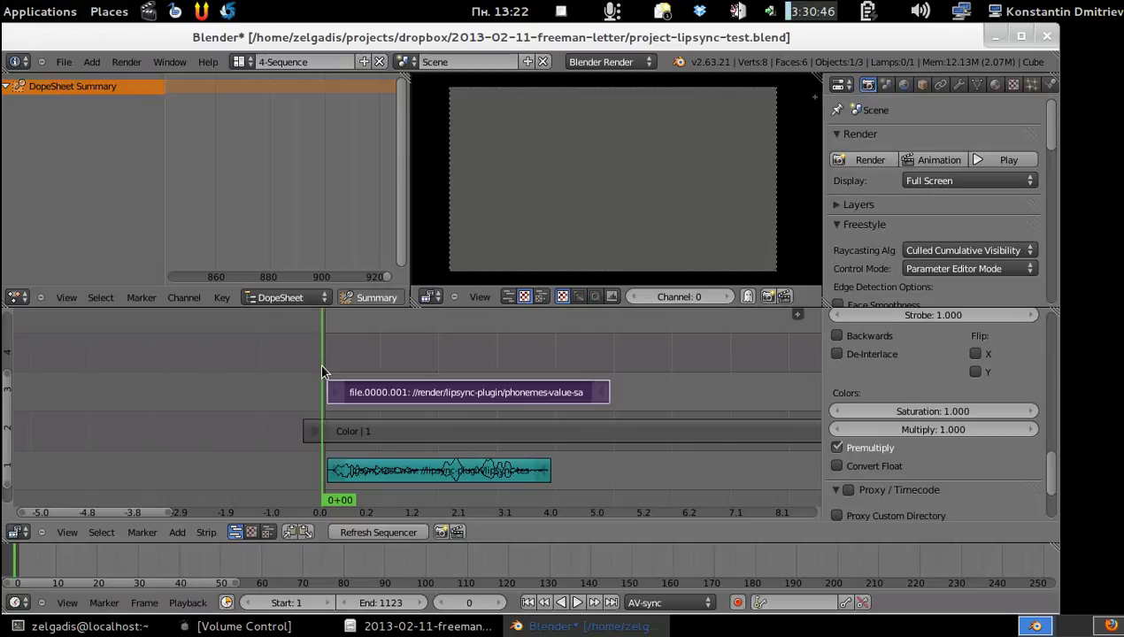
left_click_drag(319, 362, 331, 382)
left_click(577, 603)
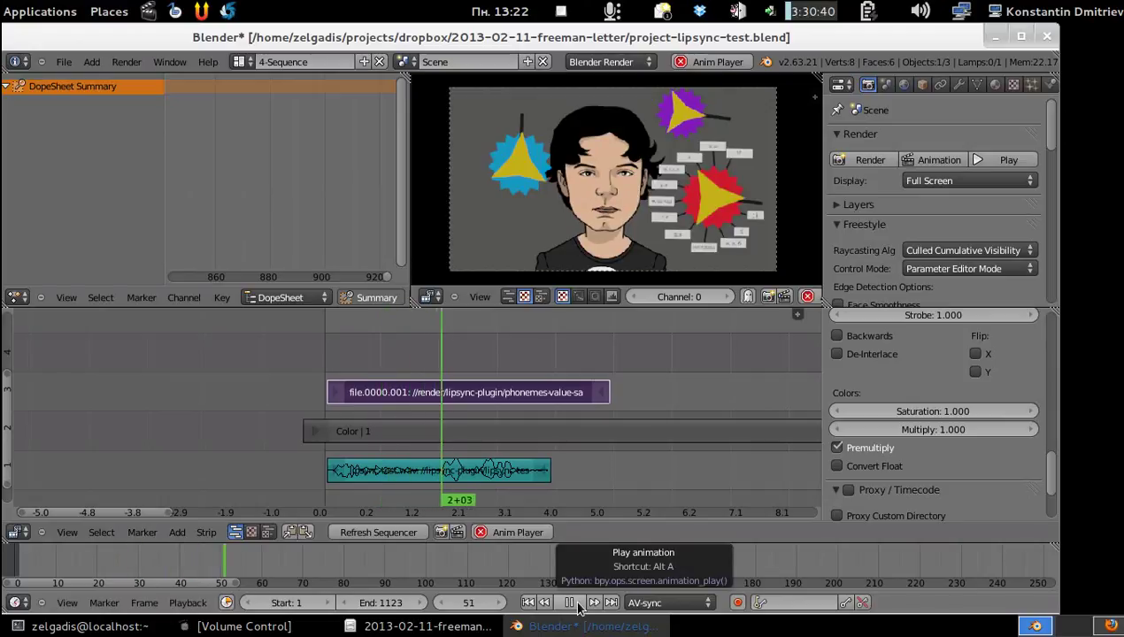
left_click(578, 603)
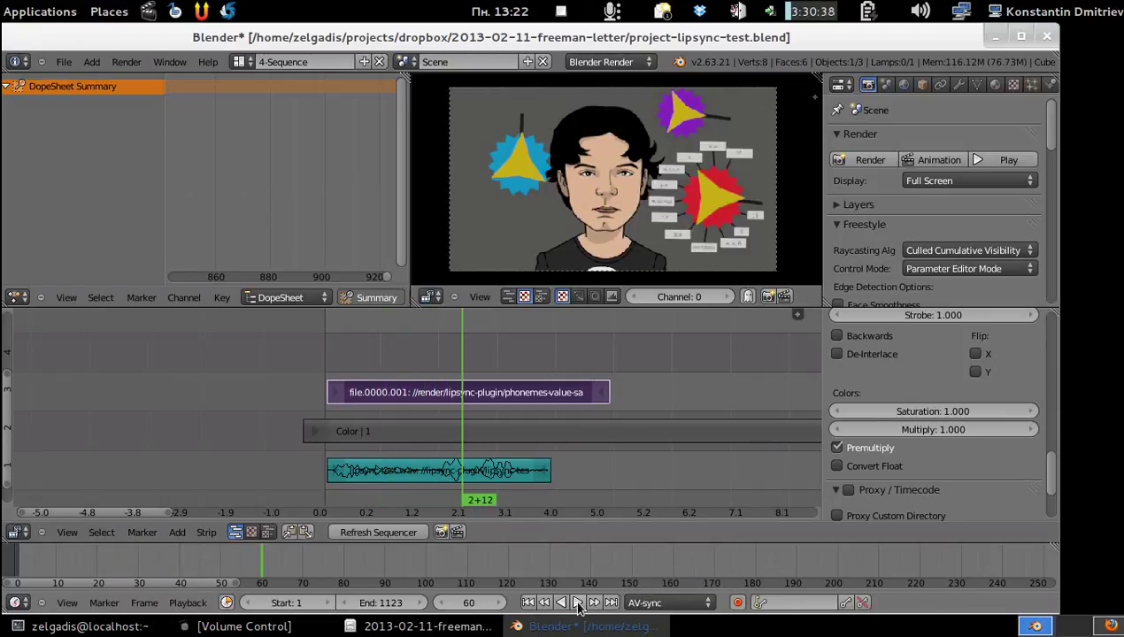